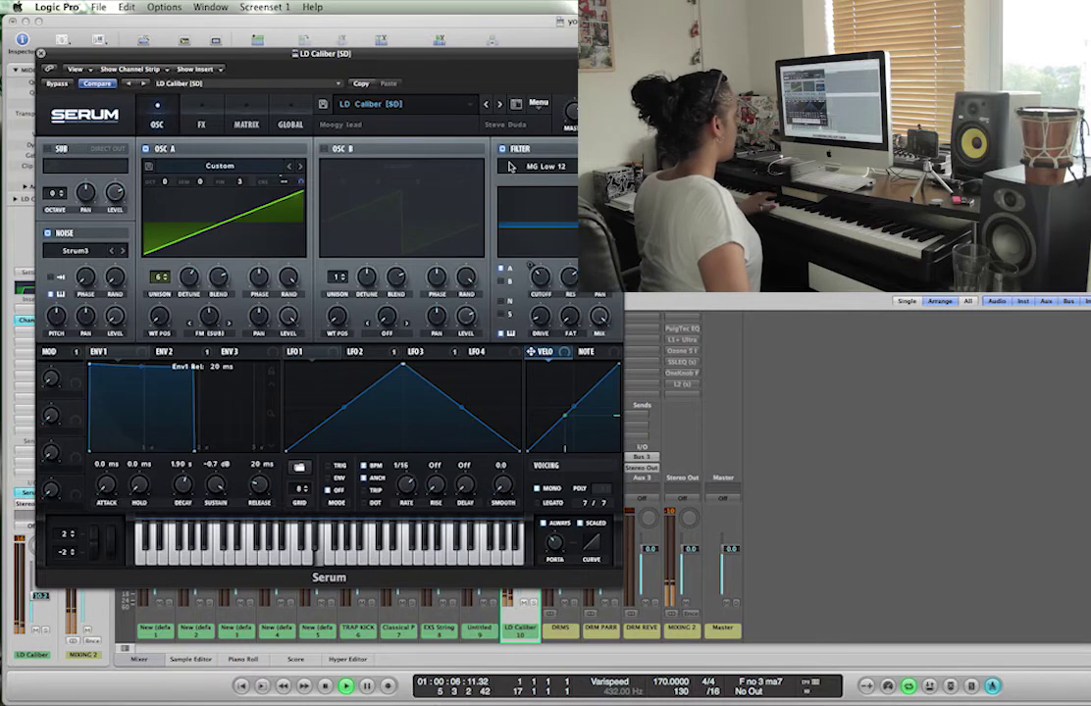
- Load Serum's LD Clang [SD] preset and return to the arrangement with the Piano Roll open
{"action": "left_click", "coordinate": [501, 104]}
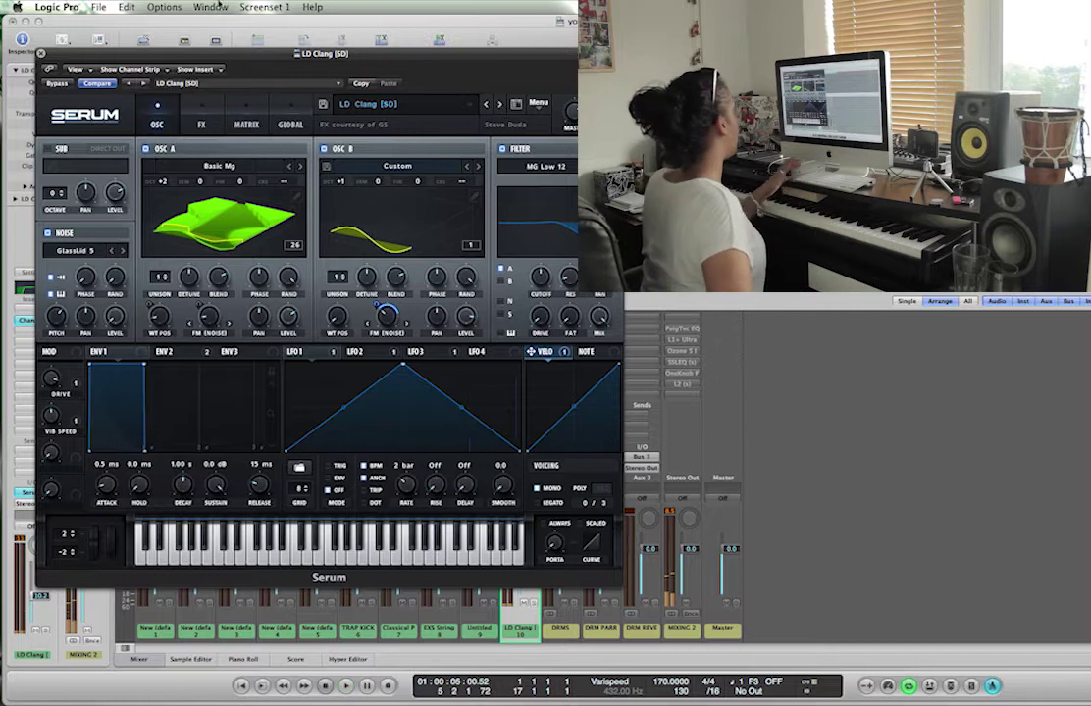
{"action": "left_click", "coordinate": [41, 54]}
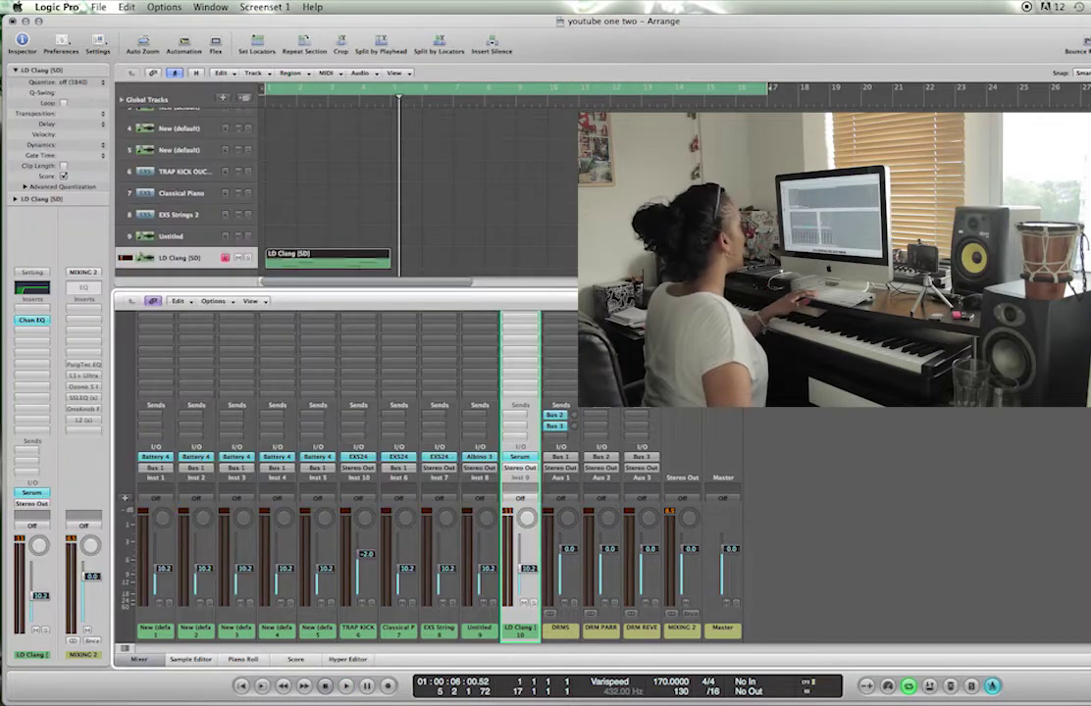
{"action": "key", "text": "p"}
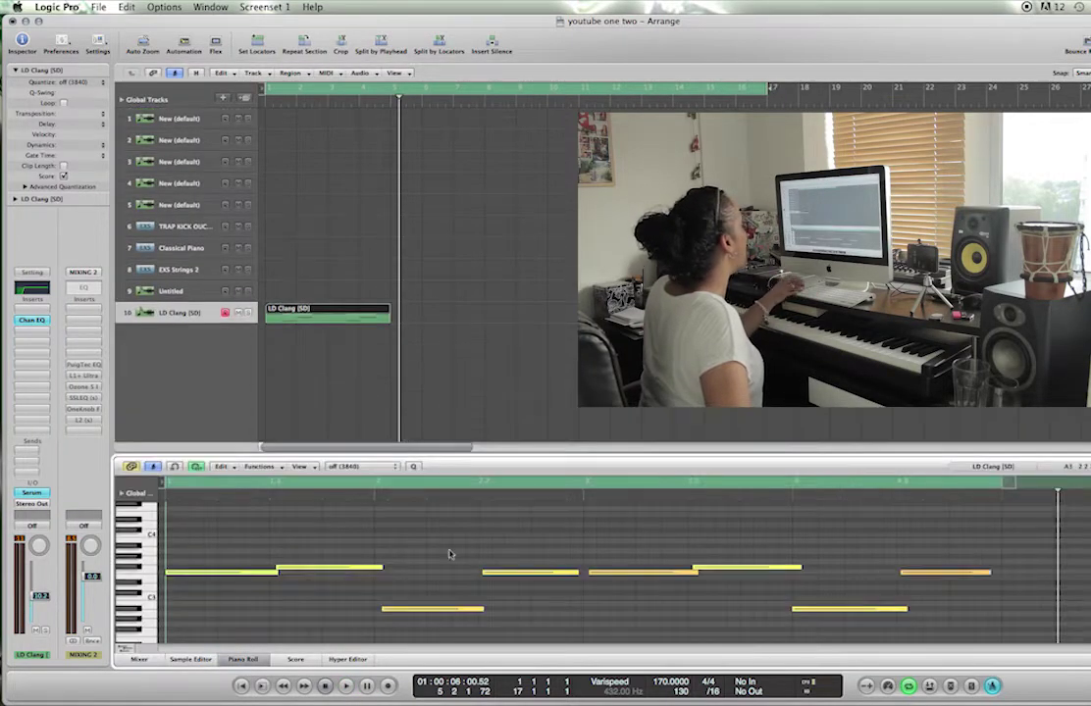
- Quantize all notes of the LD Clang [SD] region to 1/16-Note
{"action": "key", "text": "super+a"}
{"action": "left_click", "coordinate": [386, 469]}
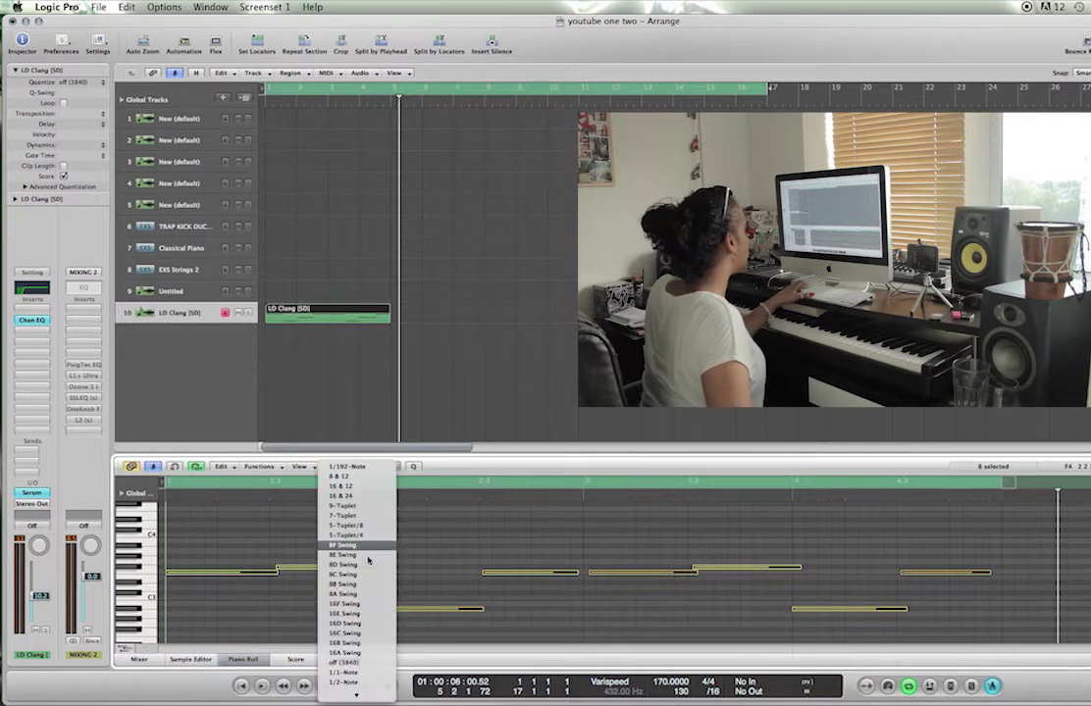
{"action": "mouse_move", "coordinate": [356, 694]}
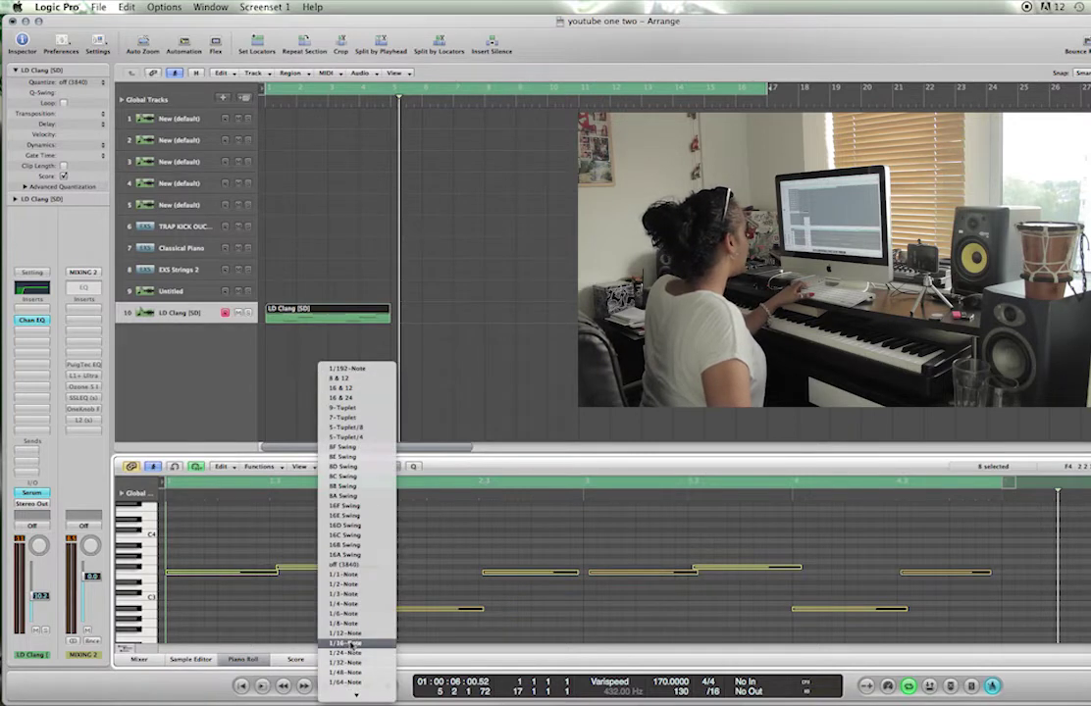
{"action": "left_click", "coordinate": [345, 643]}
- Copy the LD Clang [SD] region to bars 5–8 and shorten the cycle range to the first eight bars
{"action": "left_click_drag", "start_coordinate": [334, 312], "coordinate": [459, 314]}
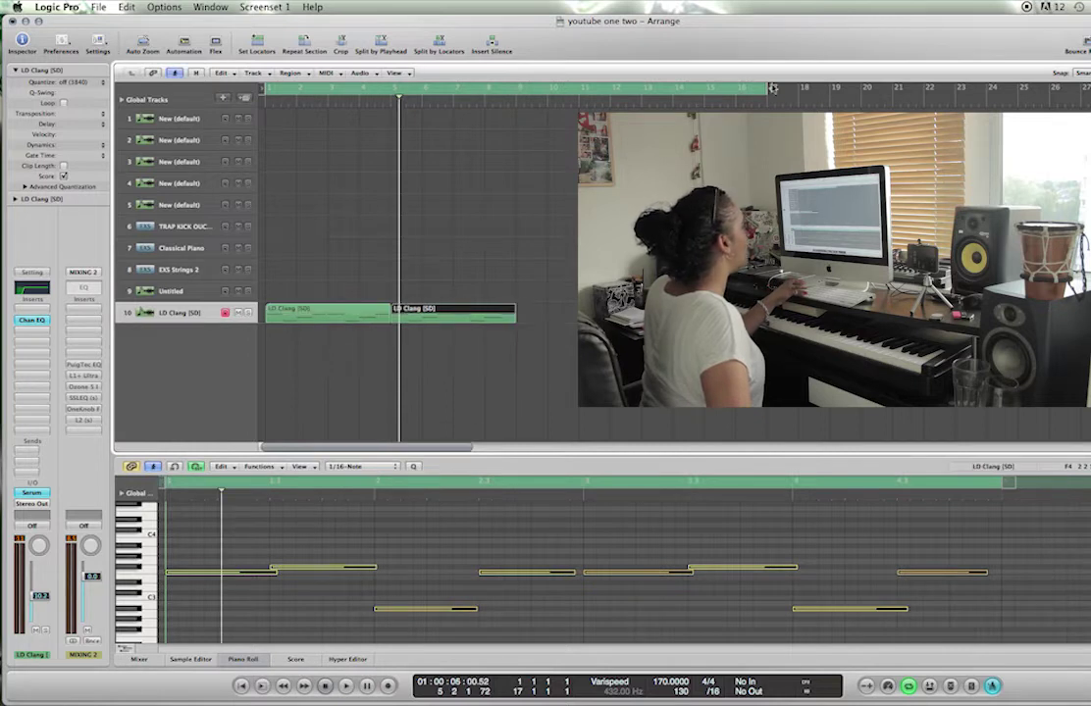
{"action": "left_click_drag", "start_coordinate": [770, 88], "coordinate": [508, 102]}
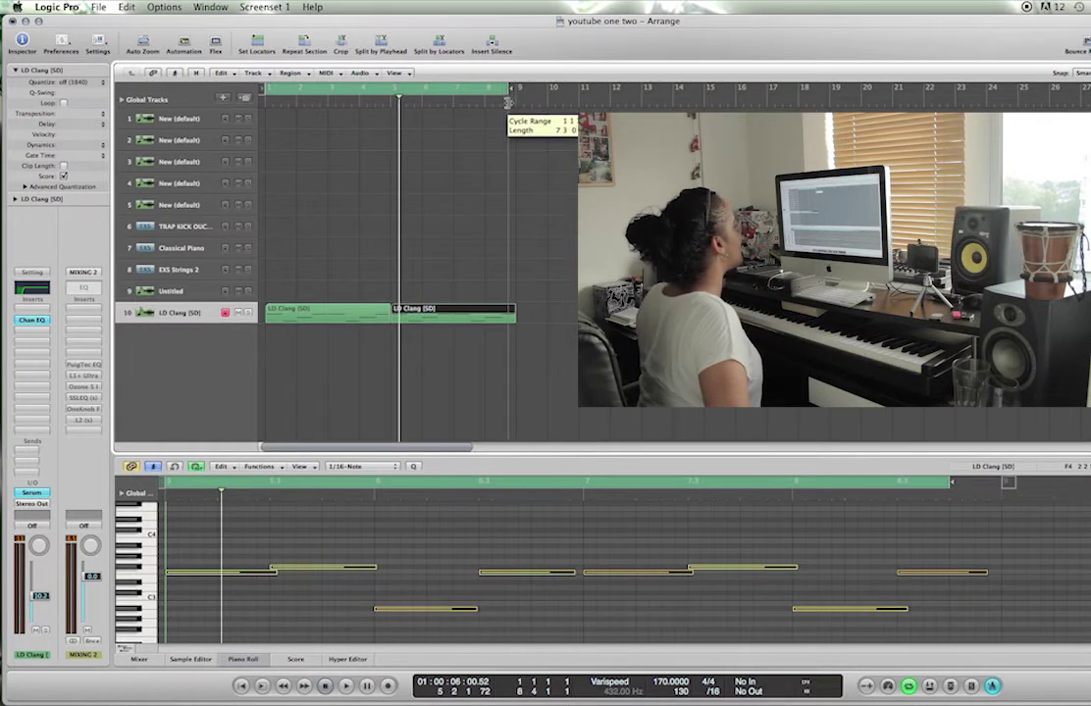
- Try recording a drum part on the first New (default) track over the LD Clang melody
{"action": "left_click", "coordinate": [195, 120]}
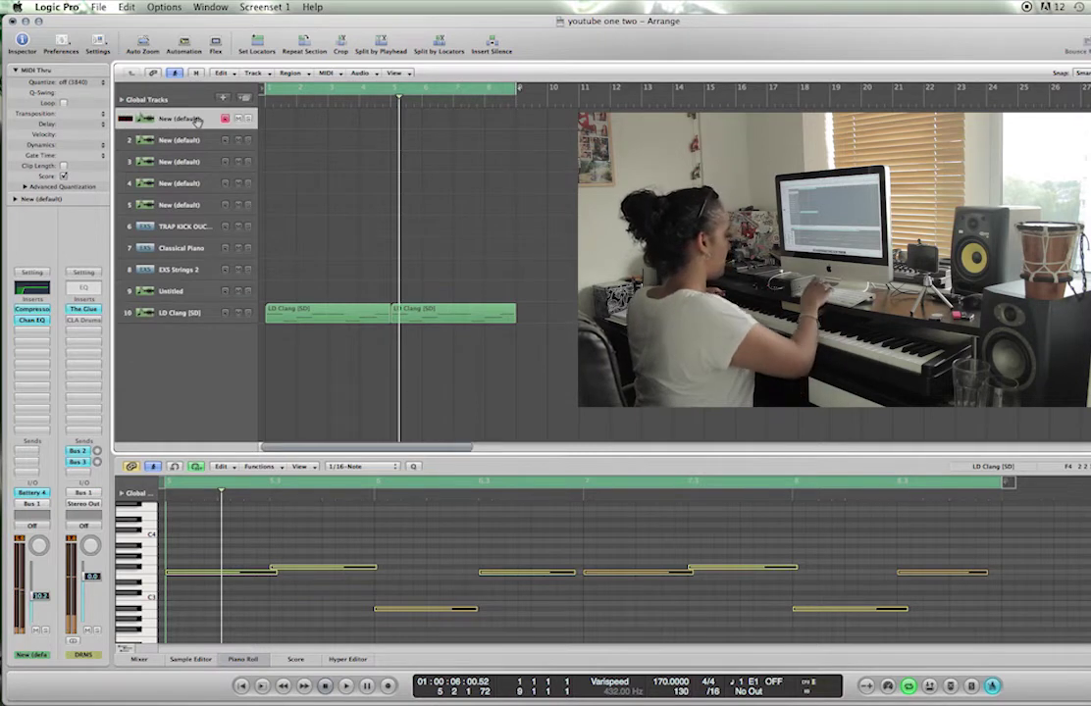
{"action": "key", "text": "r"}
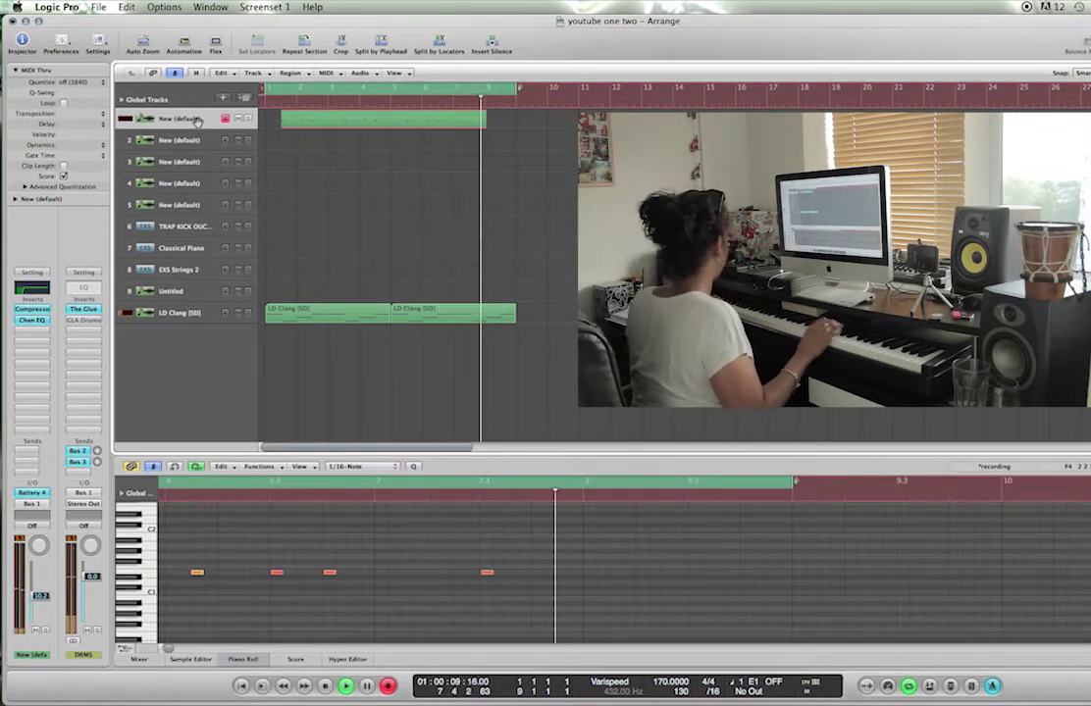
{"action": "key", "text": "space"}
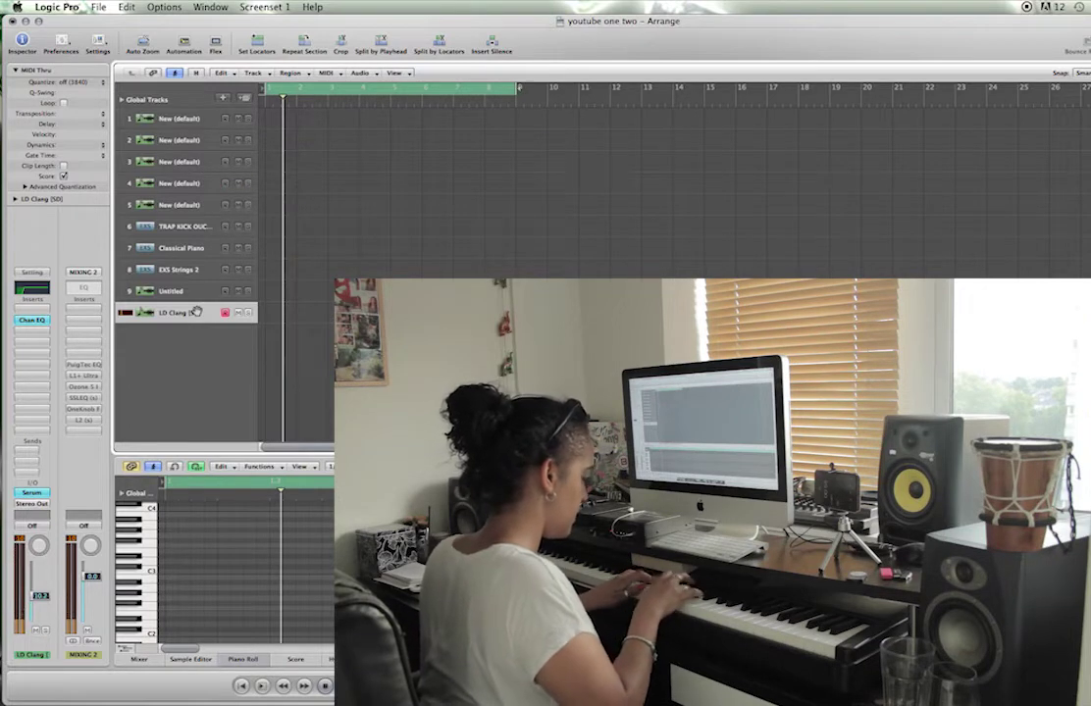
- Record a four-bar melody on the LD Clang [SD] track, quantize all its notes to 1/8-Note and play it back
{"action": "key", "text": "r"}
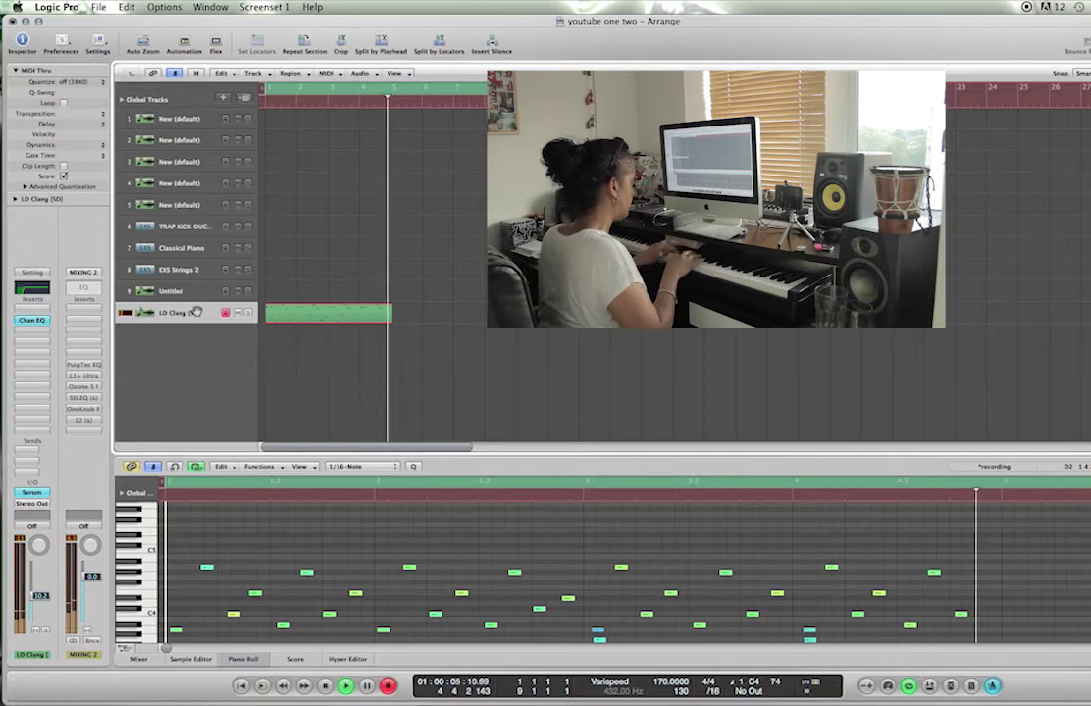
{"action": "key", "text": "space"}
{"action": "key", "text": "super+a"}
{"action": "left_click", "coordinate": [369, 467]}
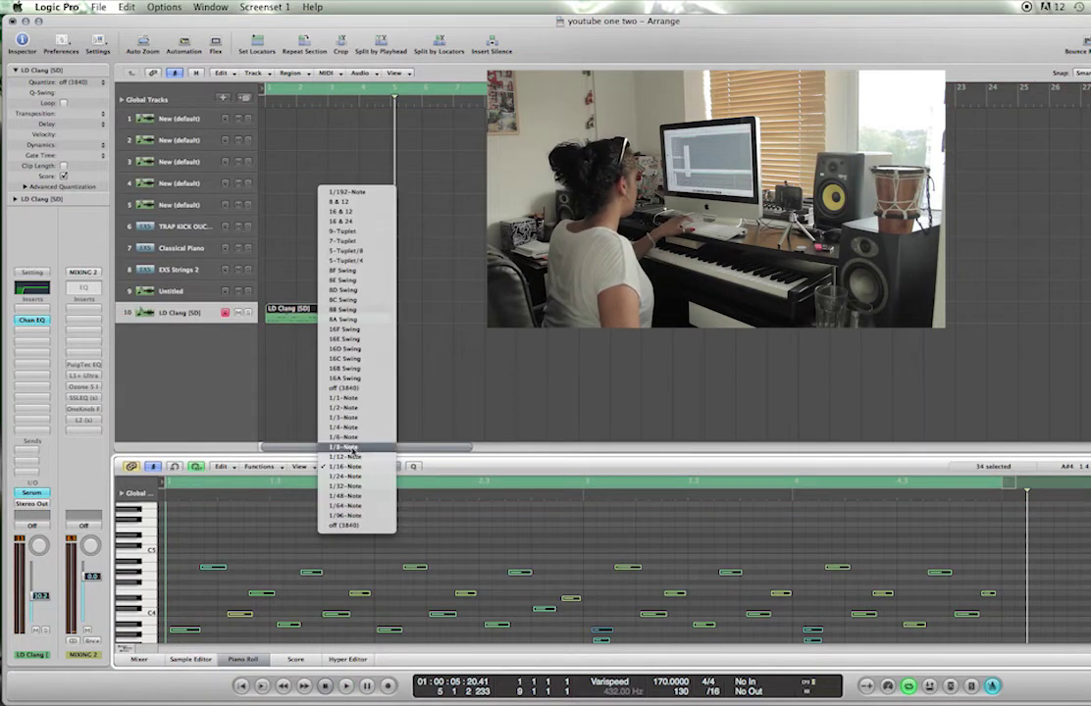
{"action": "left_click", "coordinate": [342, 448]}
{"action": "key", "text": "space"}
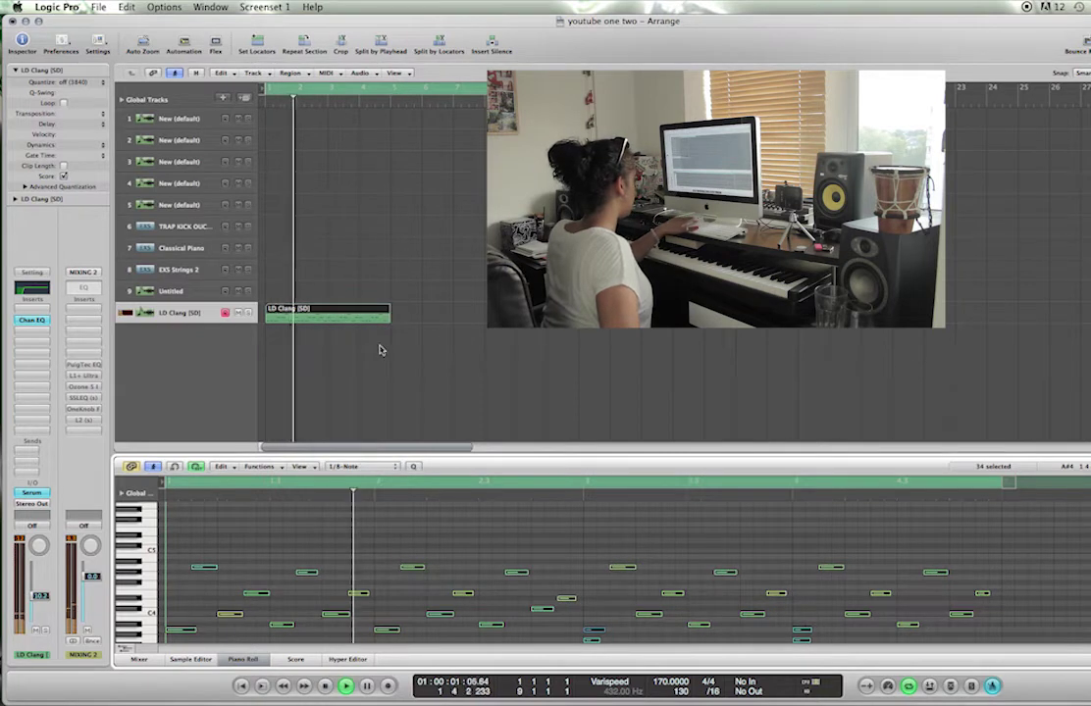
- Split the LD Clang [SD] region at bar 2 and delete the part after the split
{"action": "key", "text": "Escape"}
{"action": "key", "text": "Escape"}
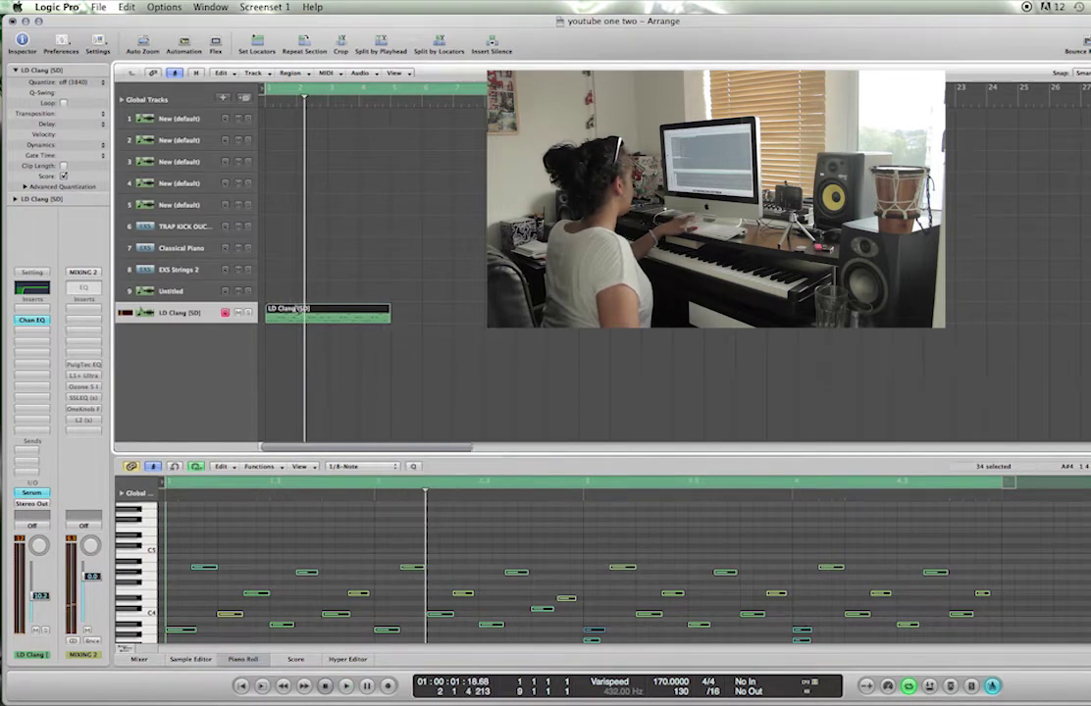
{"action": "key", "text": "Escape"}
{"action": "key", "text": "i"}
{"action": "left_click", "coordinate": [299, 312]}
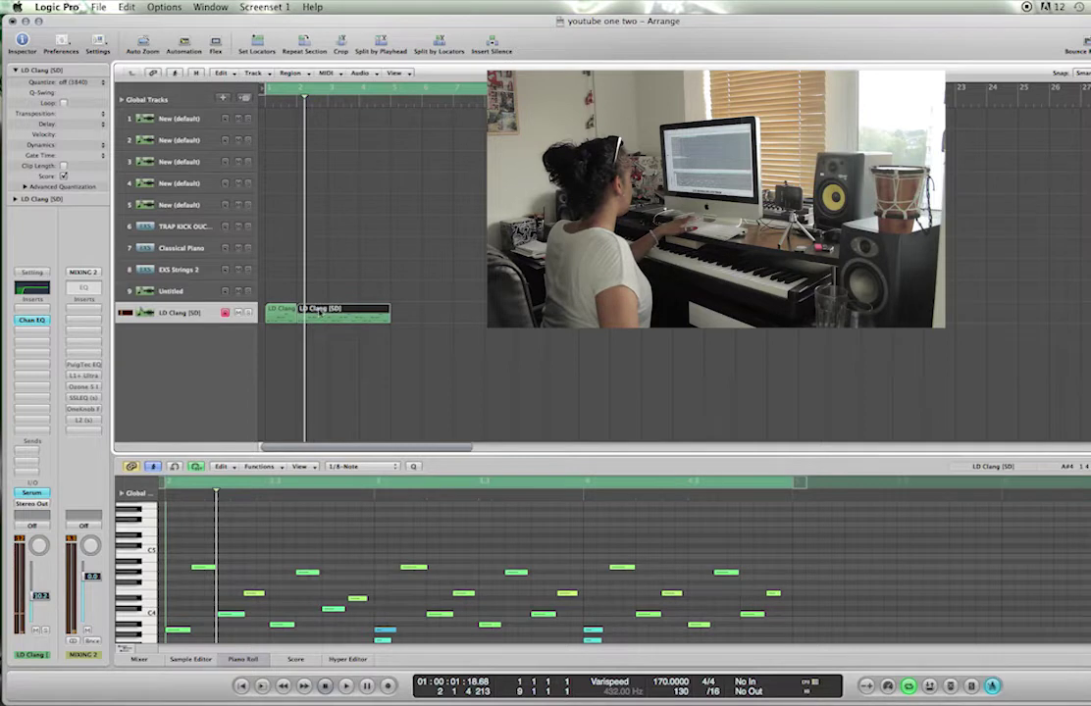
{"action": "key", "text": "Delete"}
- Copy the one-bar LD Clang [SD] region along its track until it fills all eight bars
{"action": "left_click_drag", "start_coordinate": [285, 312], "coordinate": [351, 312]}
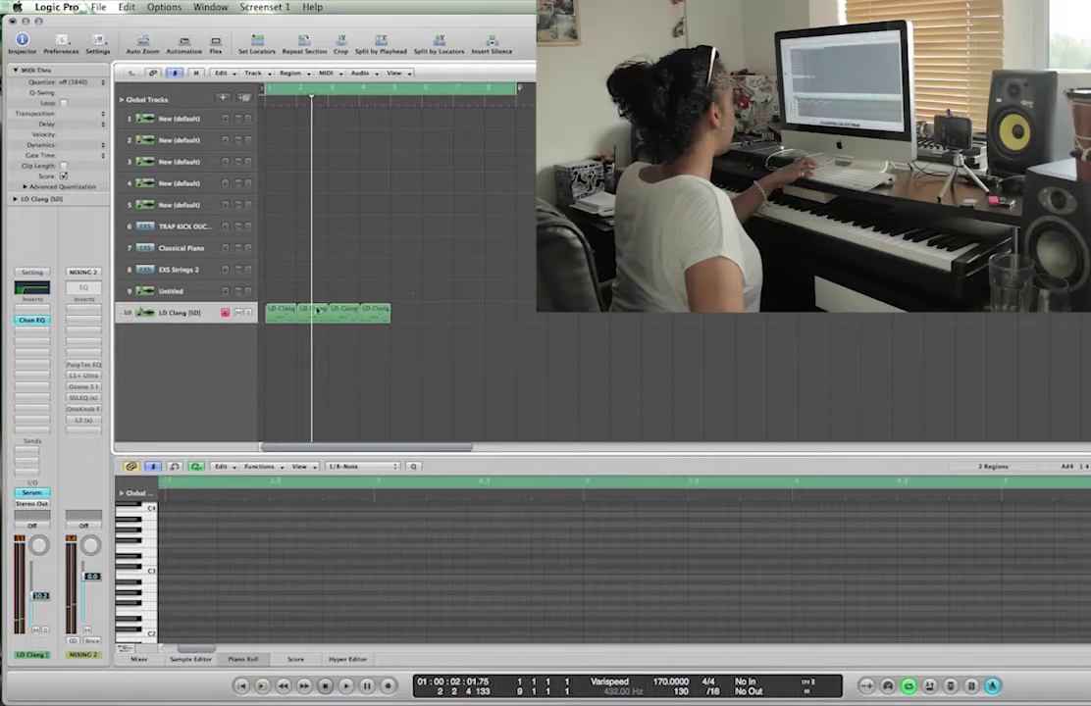
{"action": "left_click_drag", "start_coordinate": [277, 316], "coordinate": [404, 316]}
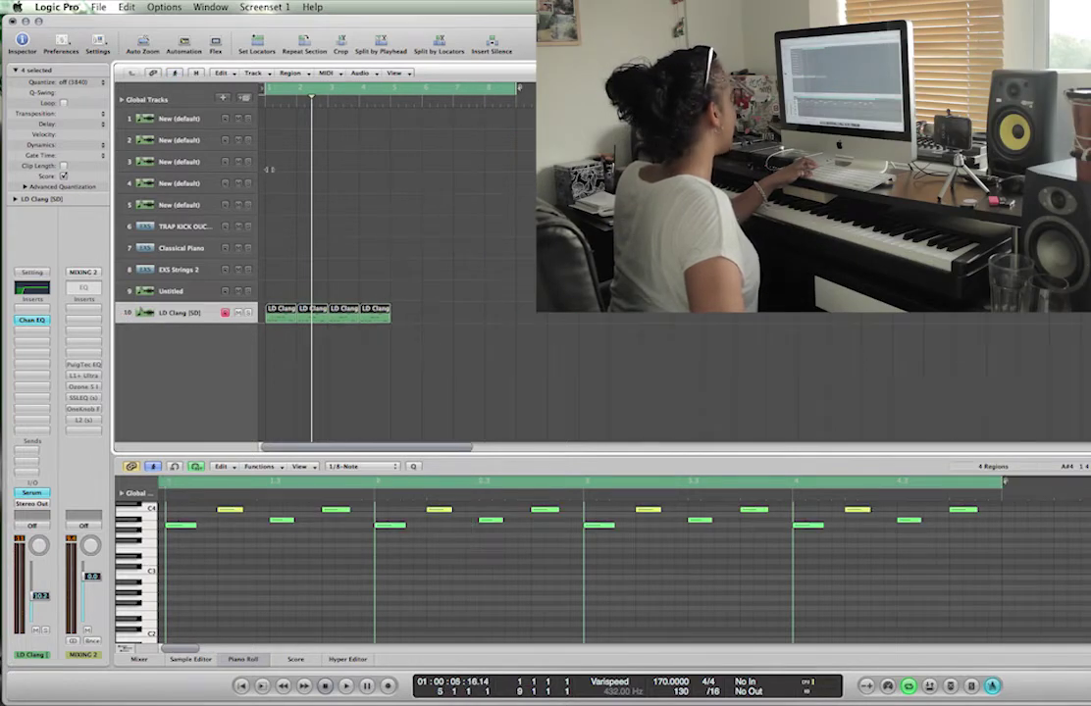
- Record a four-bar drum part on the first New (default) track and copy its region to bars 5–8
{"action": "left_click", "coordinate": [198, 118]}
{"action": "key", "text": "r"}
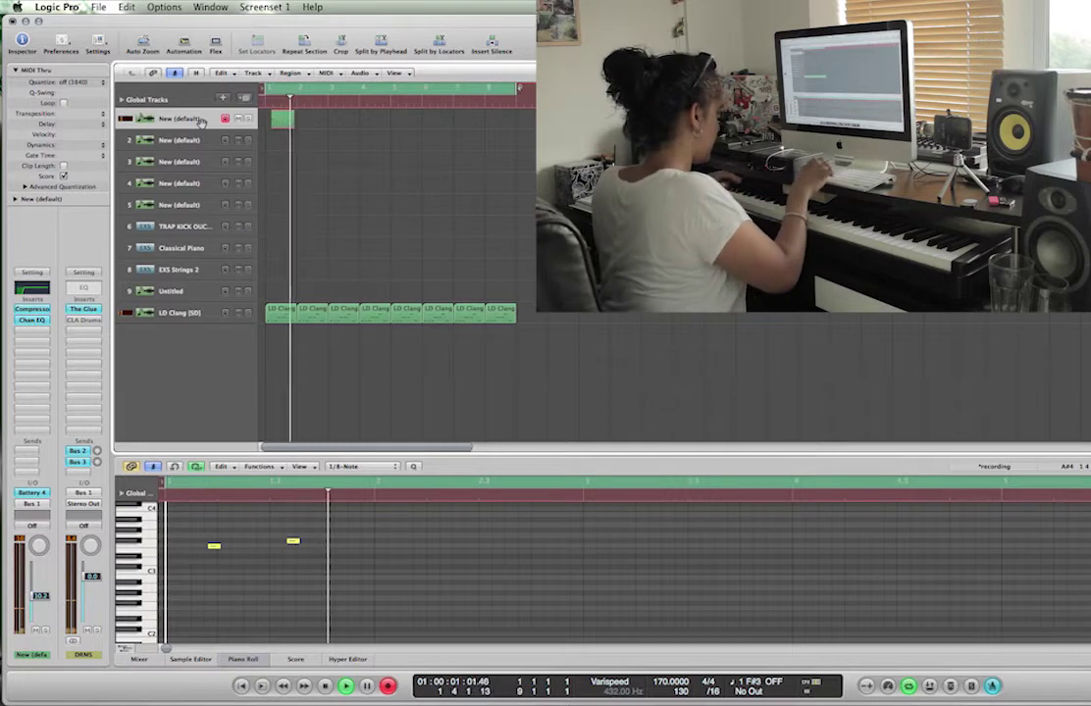
{"action": "key", "text": "super+period"}
{"action": "key", "text": "r"}
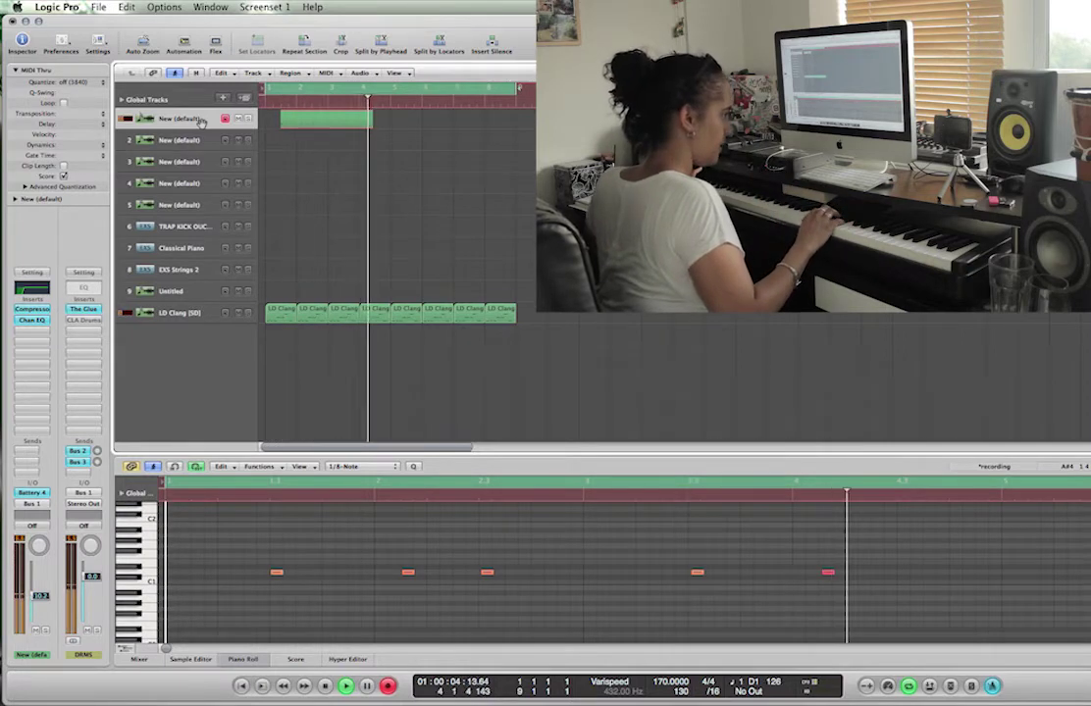
{"action": "key", "text": "space"}
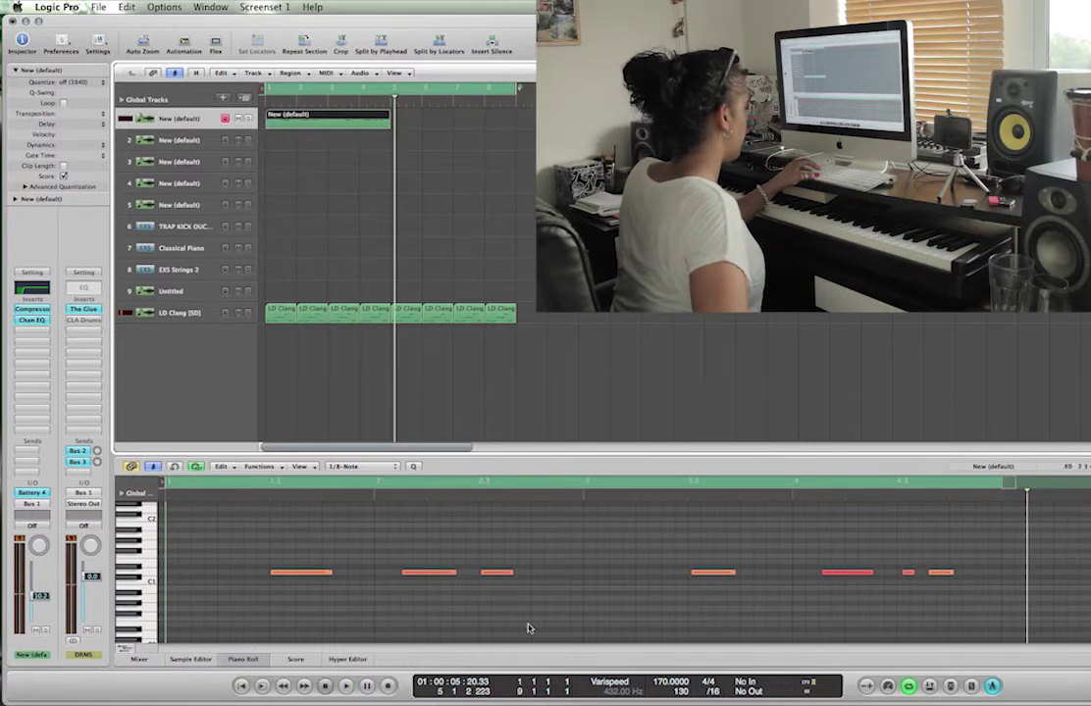
{"action": "key", "text": "super+a"}
{"action": "left_click_drag", "start_coordinate": [351, 133], "coordinate": [472, 127]}
- Add another drum track with the same instrument below the first and record four bars of steady, evenly repeated notes
{"action": "left_click", "coordinate": [244, 100]}
{"action": "key", "text": "r"}
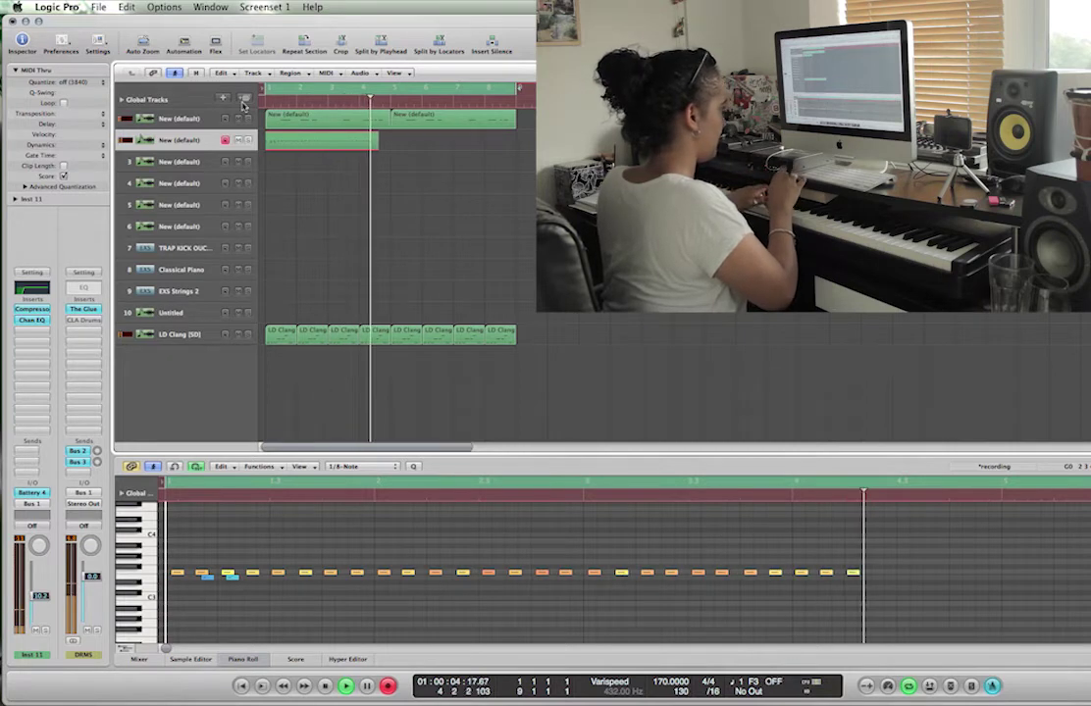
{"action": "key", "text": "space"}
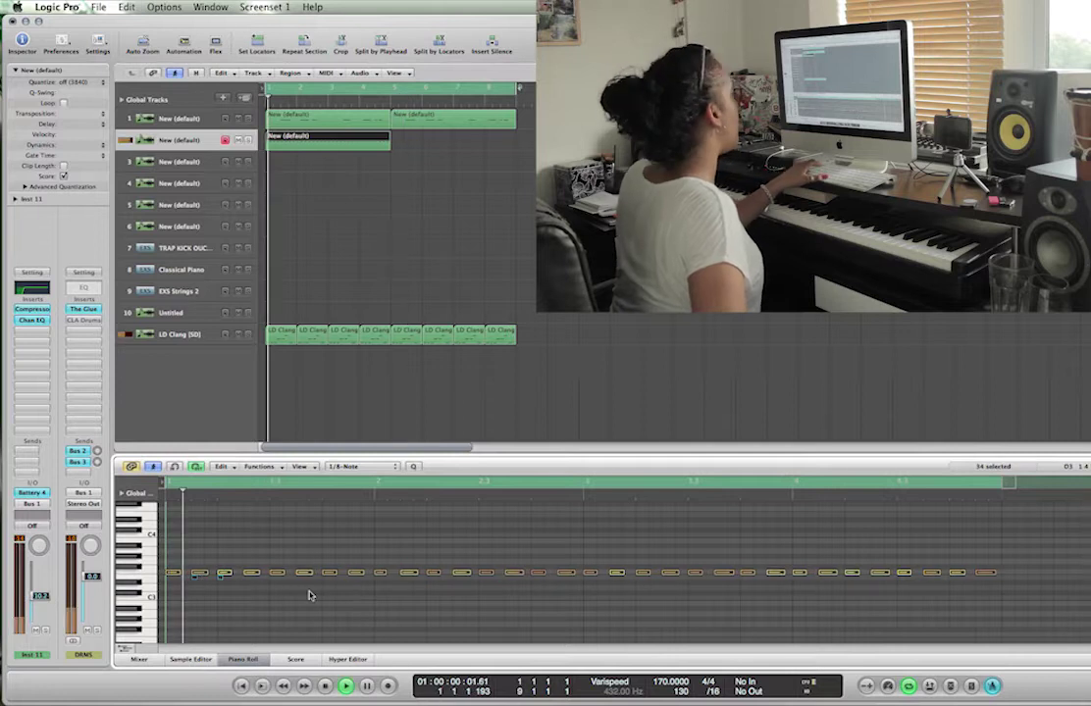
- Remove the two stray low notes from the second track's region, copy the region to bars 5–8 and play the result
{"action": "key", "text": "space"}
{"action": "left_click_drag", "start_coordinate": [193, 584], "coordinate": [194, 584]}
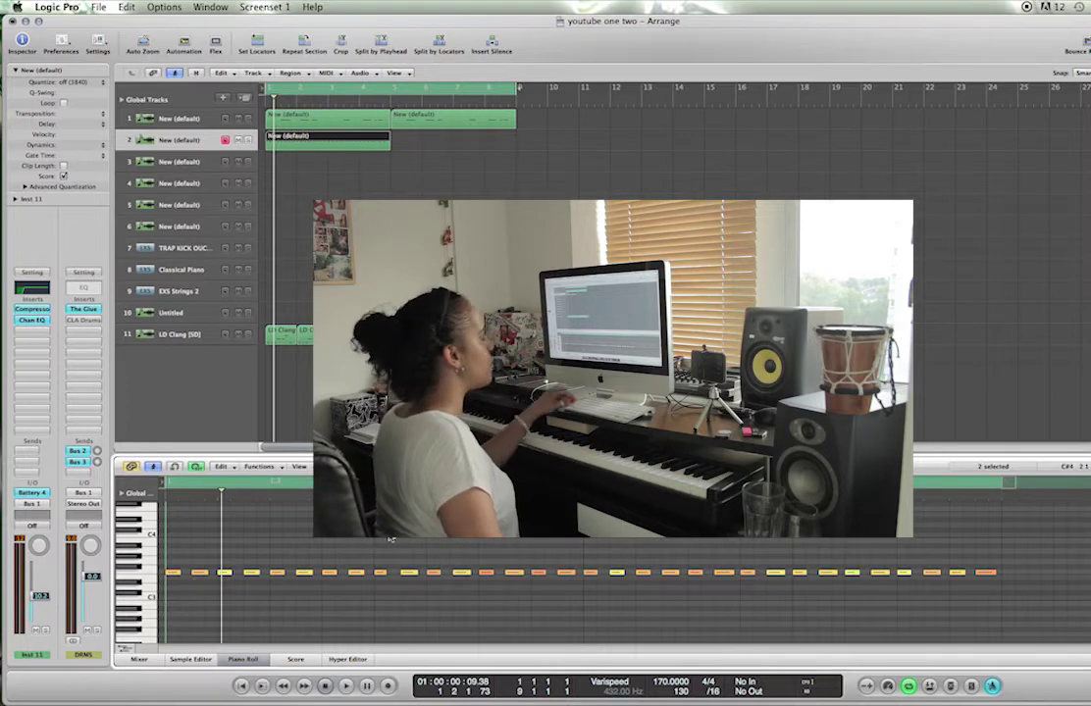
{"action": "key", "text": "super+a"}
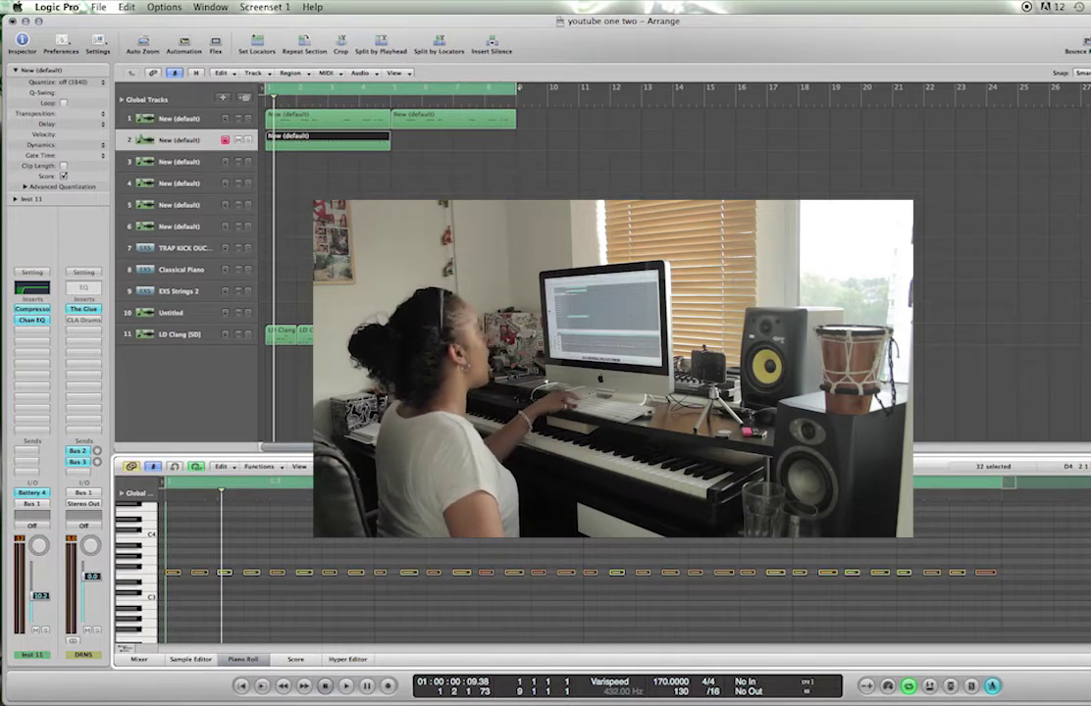
{"action": "left_click_drag", "start_coordinate": [339, 137], "coordinate": [465, 150], "text": "alt"}
{"action": "key", "text": "space"}
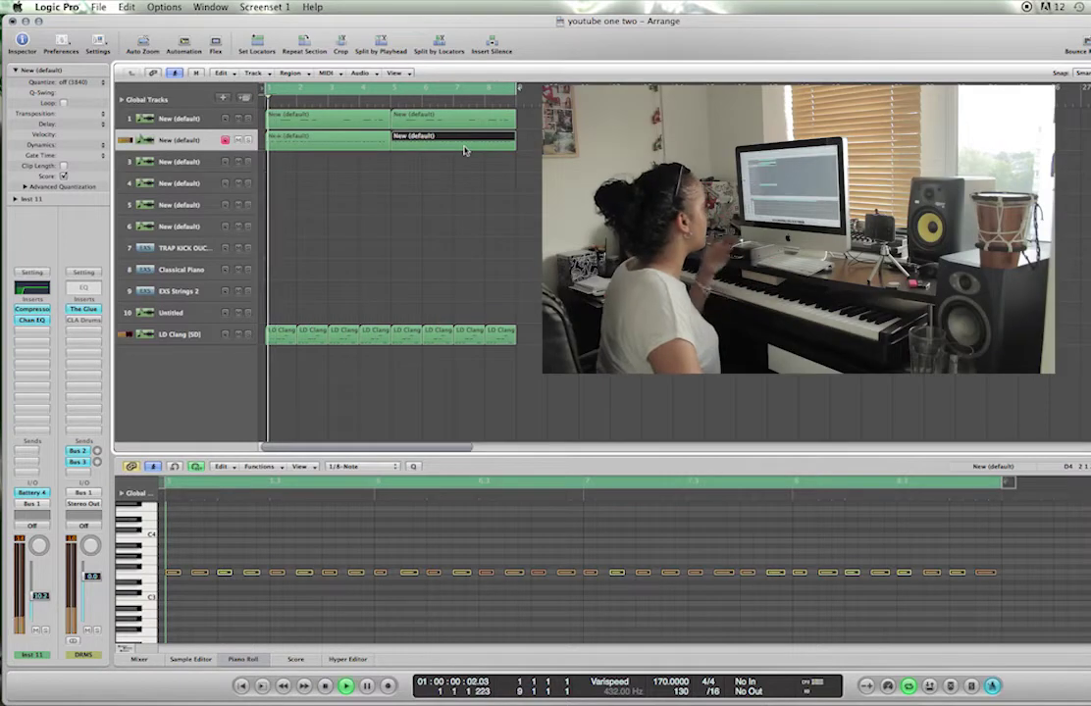
{"action": "left_click", "coordinate": [467, 216]}
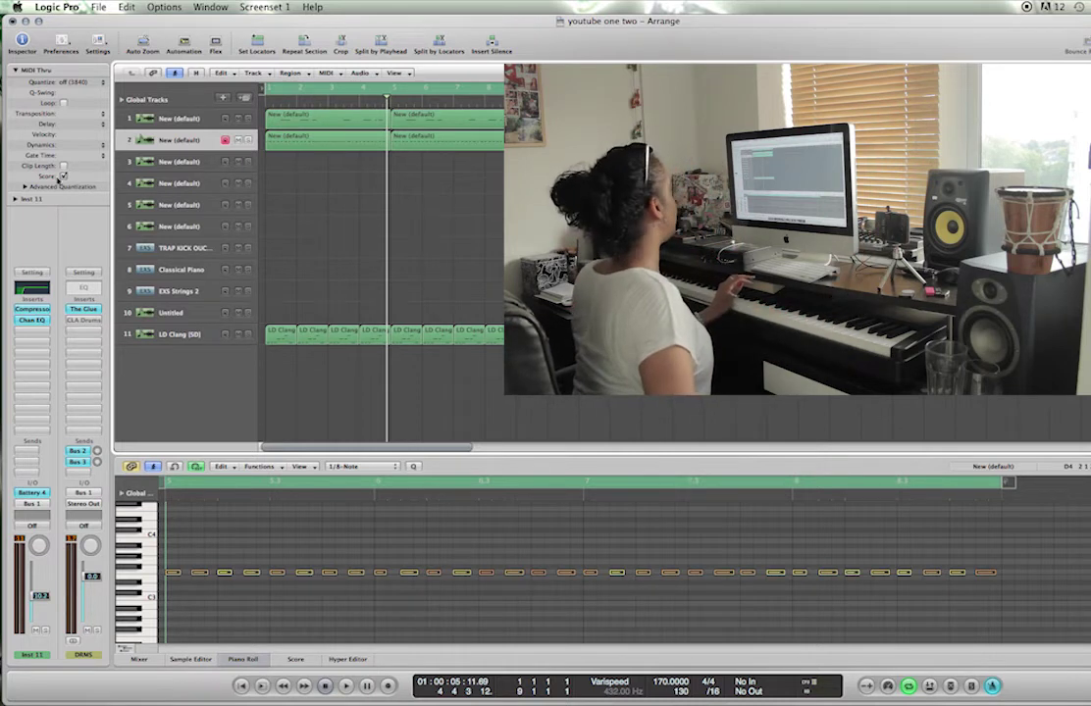
- Enable the Limiter and Overdrive inserts on the TRAP KICK OUCH track and record an eight-bar part over the loop
{"action": "left_click", "coordinate": [176, 250]}
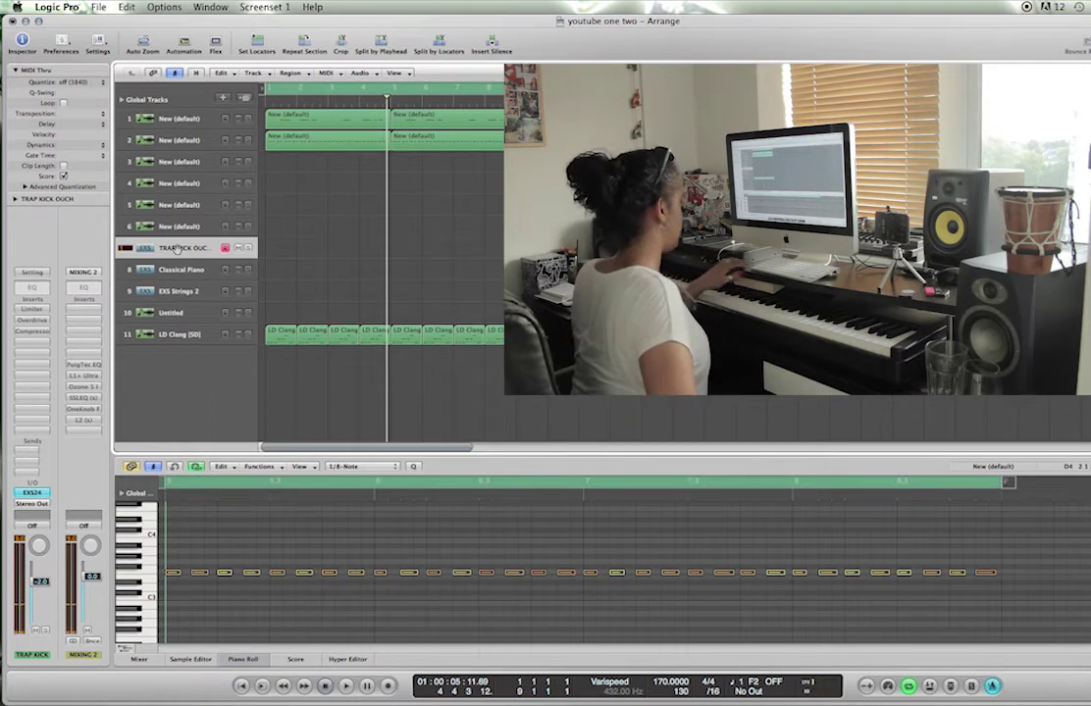
{"action": "left_click", "coordinate": [37, 311]}
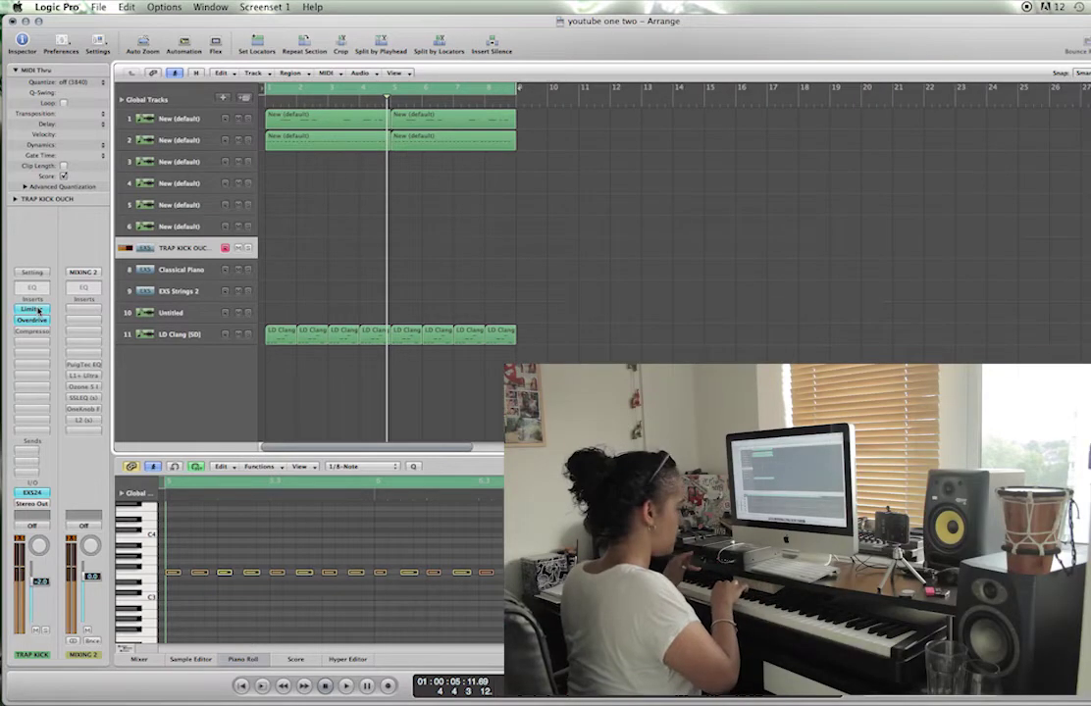
{"action": "key", "text": "Return"}
{"action": "key", "text": "space"}
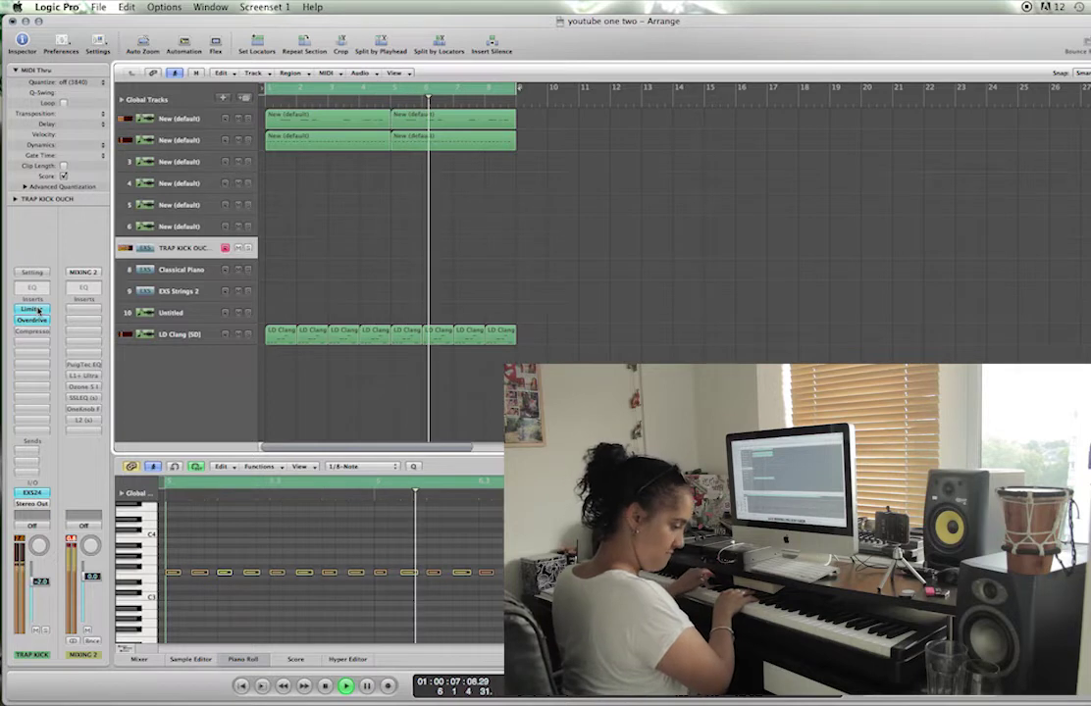
{"action": "key", "text": "r"}
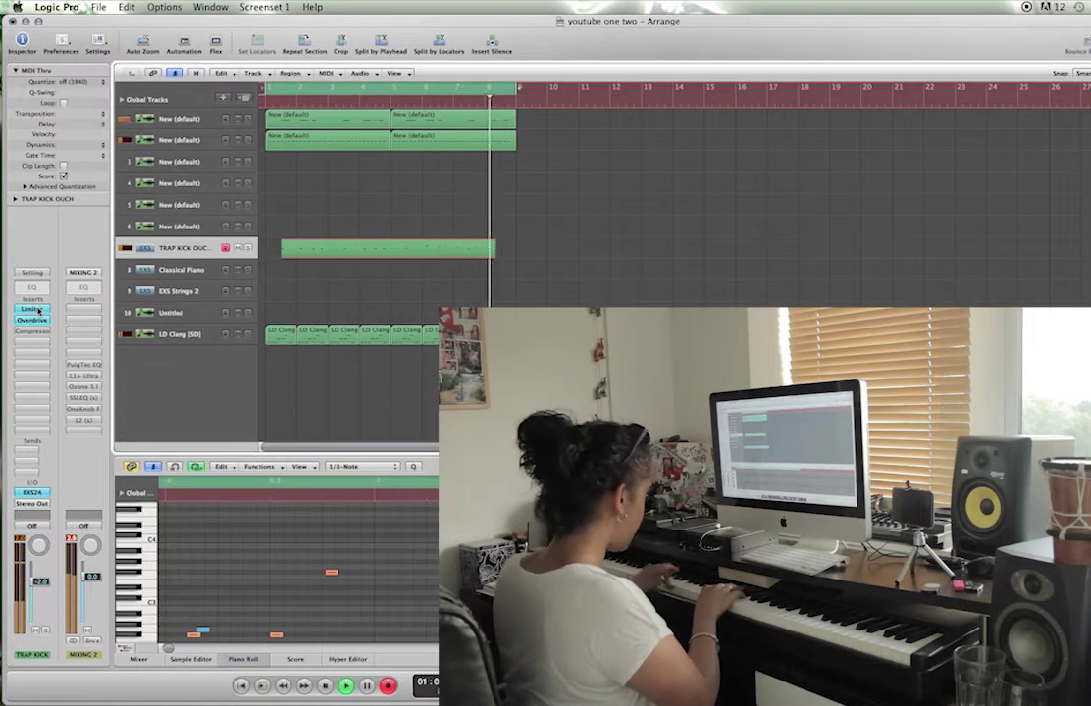
{"action": "key", "text": "space"}
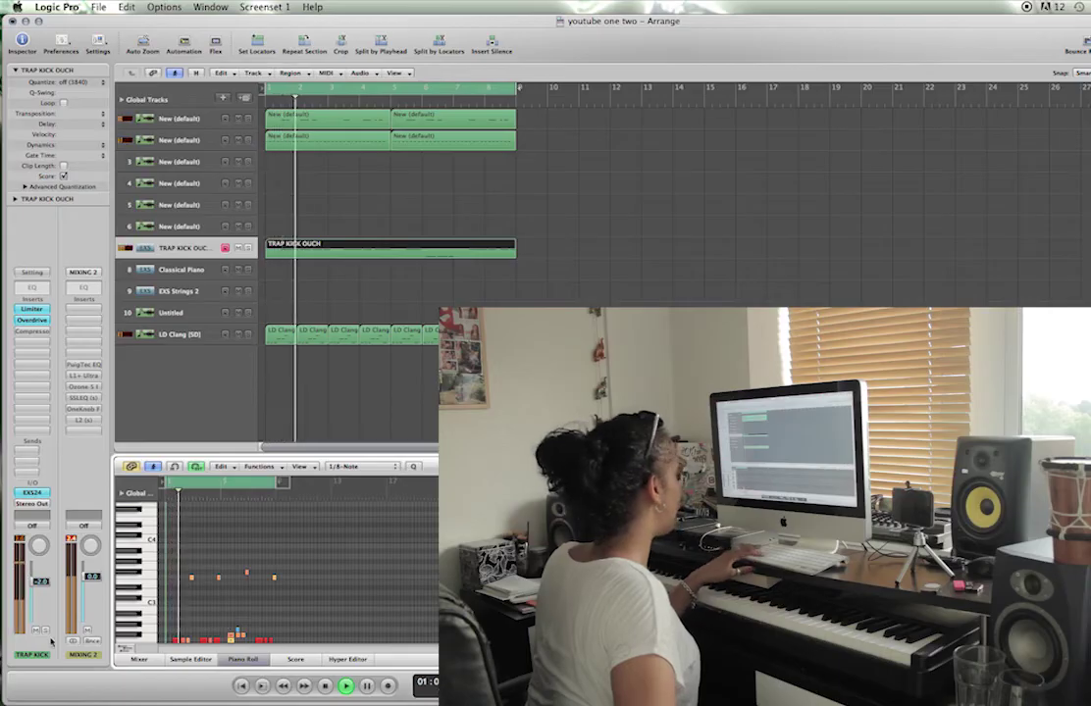
- Show the velocity lane for the TRAP KICK OUCH notes and level all their velocities above 120
{"action": "left_click", "coordinate": [133, 647]}
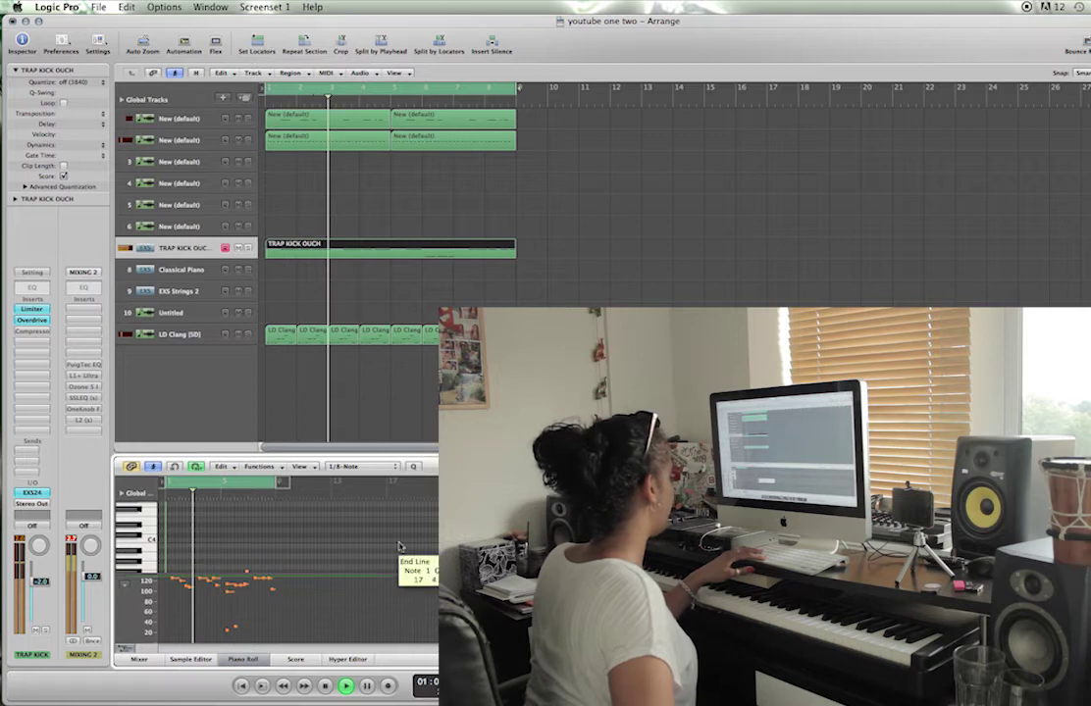
{"action": "left_click_drag", "start_coordinate": [381, 576], "coordinate": [384, 638]}
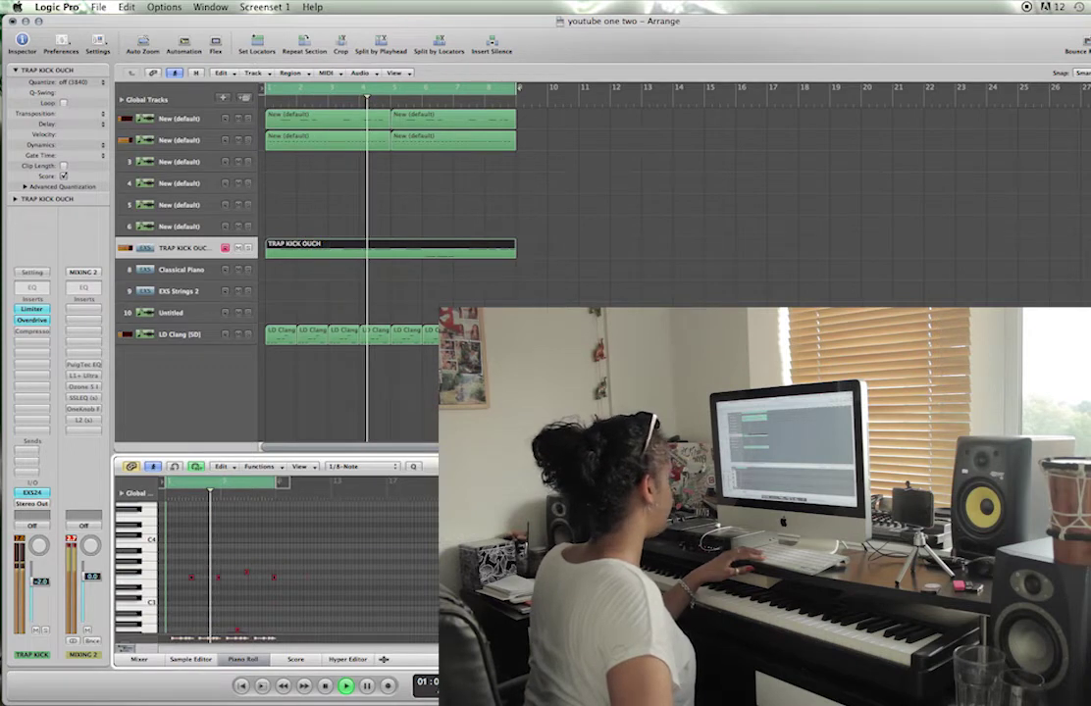
{"action": "left_click_drag", "start_coordinate": [384, 639], "coordinate": [384, 575]}
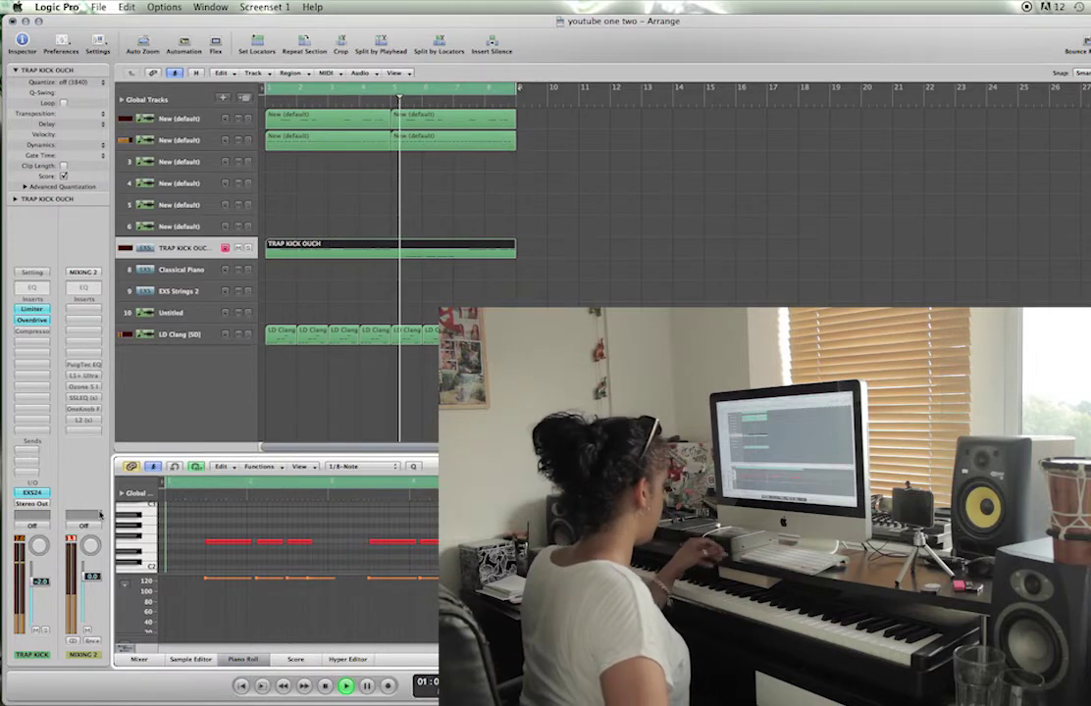
- Record one hit per bar from bar 3 to bar 8 on the third drum track and level the note velocities above 120
{"action": "left_click", "coordinate": [29, 493]}
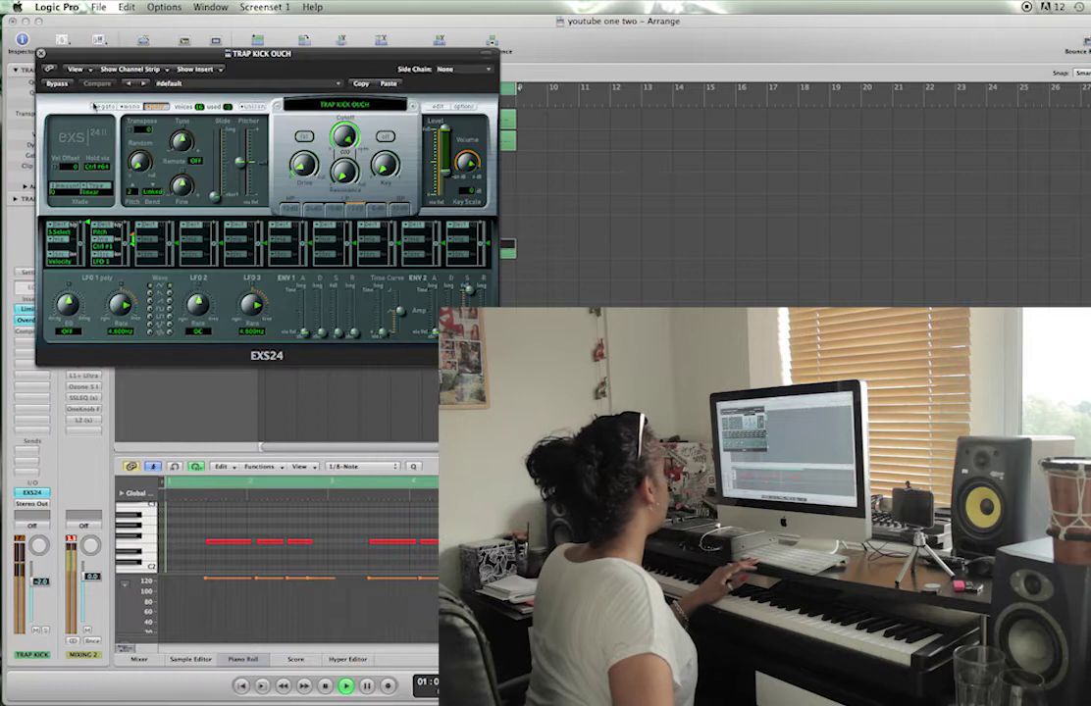
{"action": "left_click", "coordinate": [42, 54]}
{"action": "left_click", "coordinate": [173, 163]}
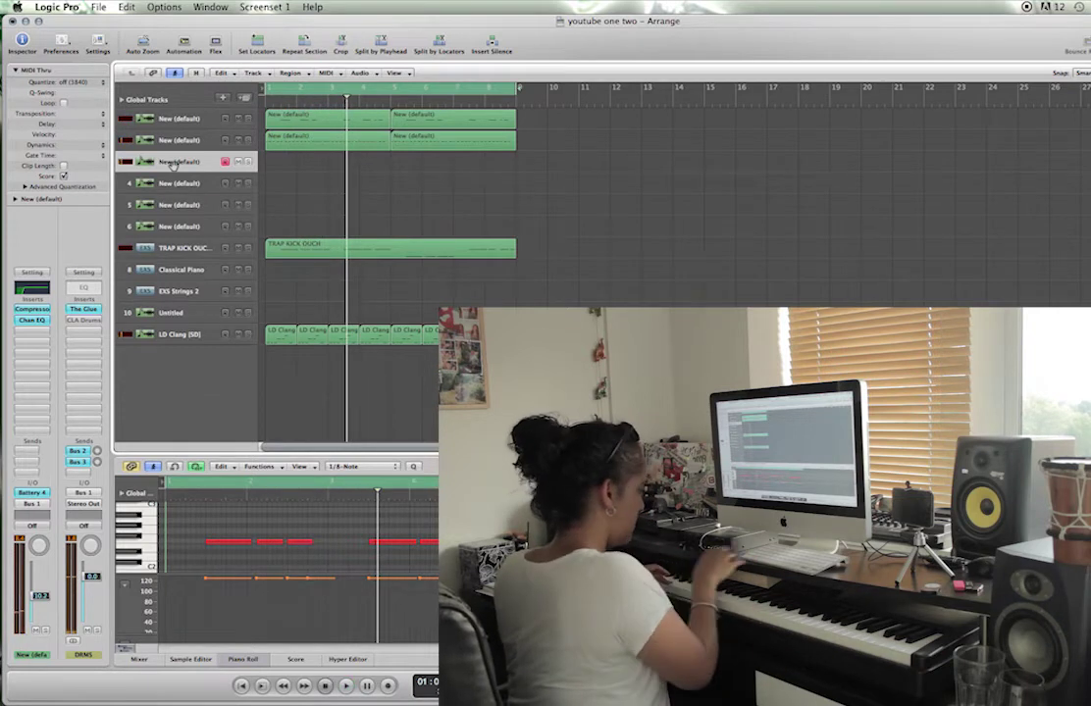
{"action": "key", "text": "r"}
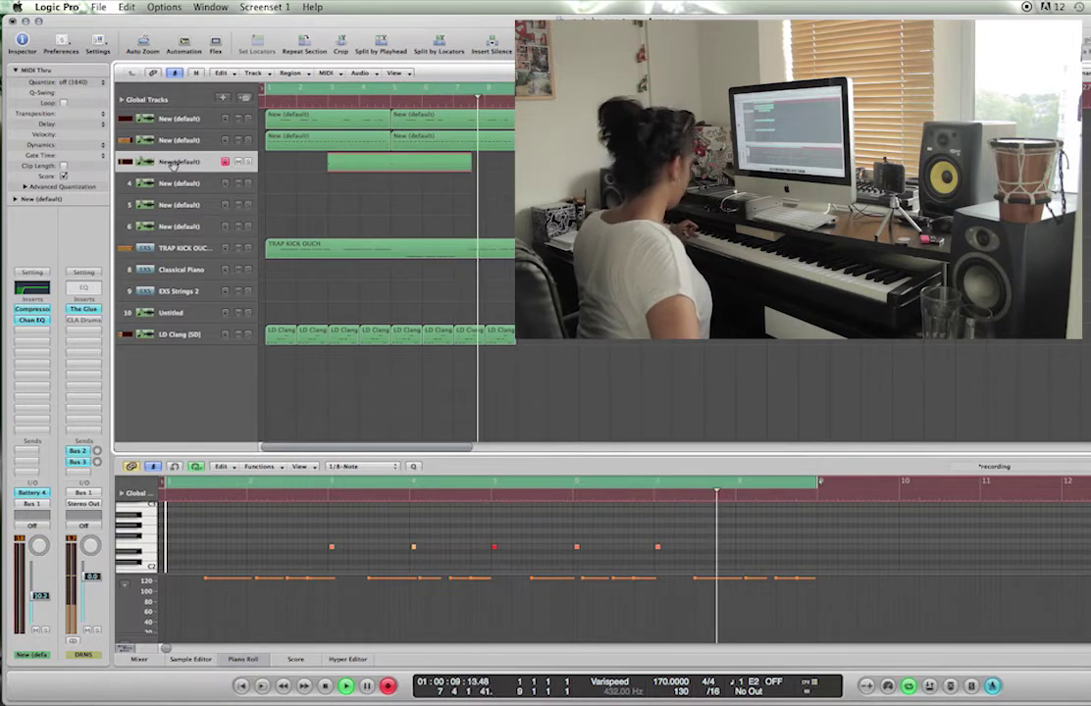
{"action": "key", "text": "space"}
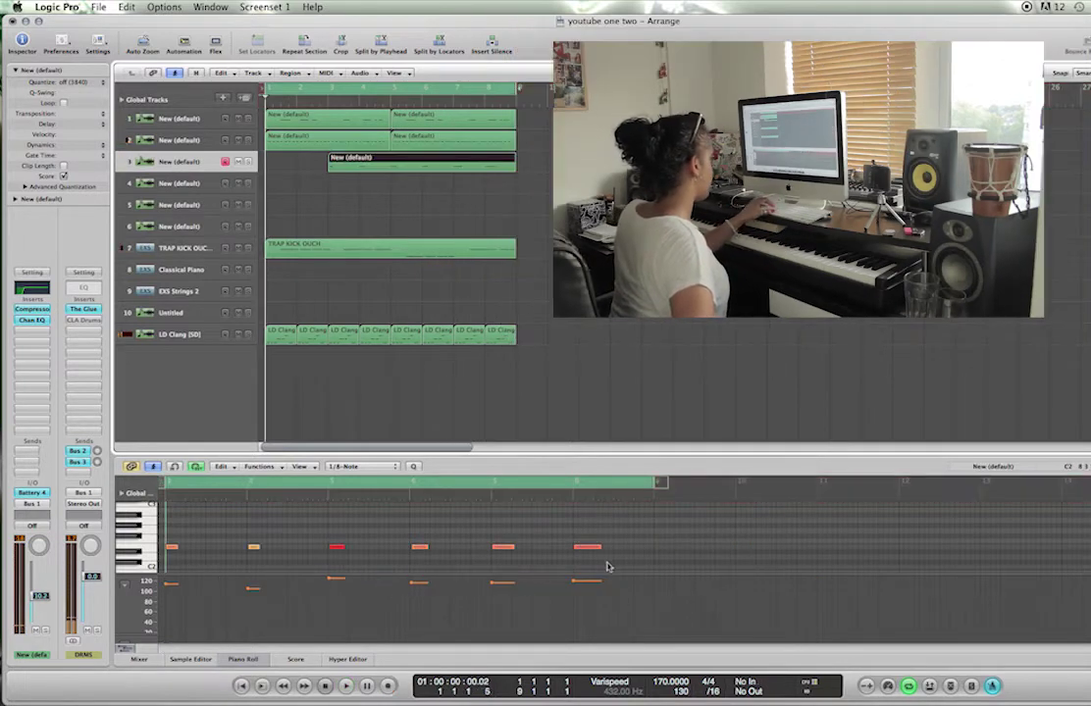
{"action": "left_click_drag", "start_coordinate": [167, 577], "coordinate": [825, 575]}
- Split the third drum track's region at bar 5, delete the part before it and play the result
{"action": "key", "text": "Escape"}
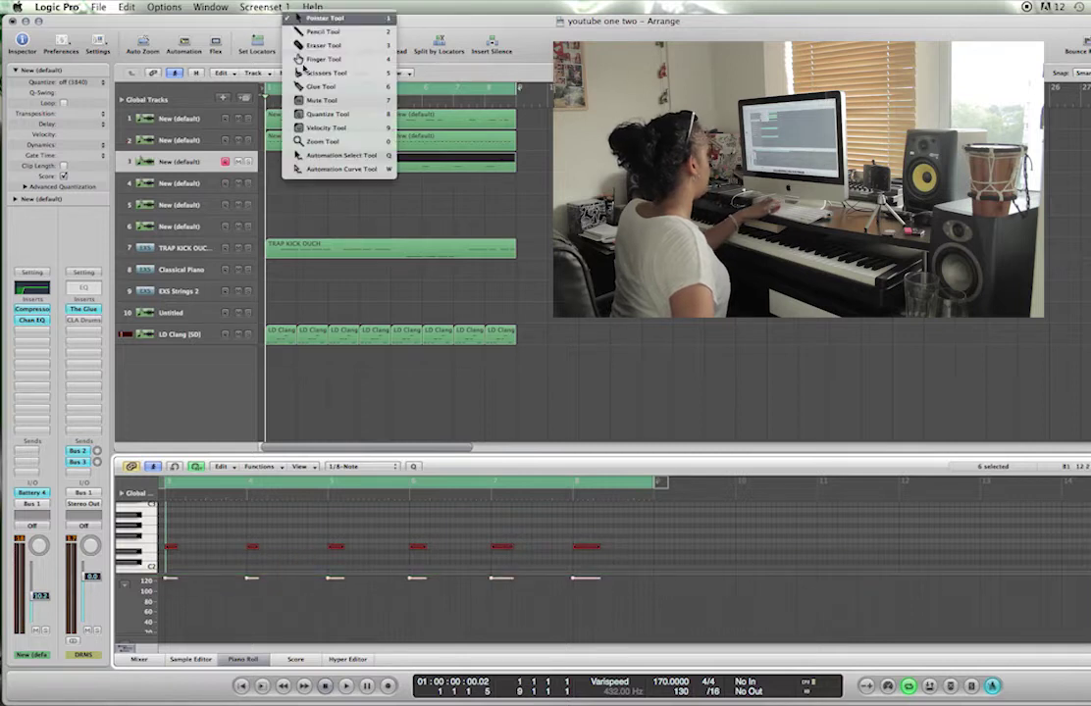
{"action": "left_click", "coordinate": [347, 106]}
{"action": "key", "text": "Escape"}
{"action": "key", "text": "i"}
{"action": "left_click", "coordinate": [385, 169]}
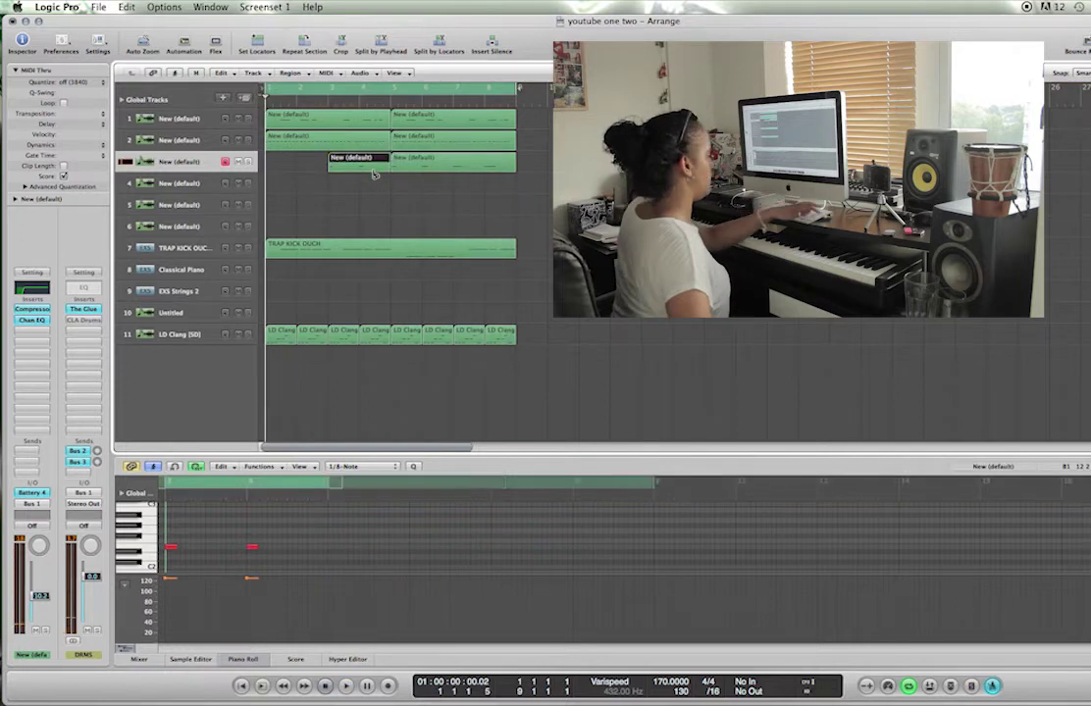
{"action": "key", "text": "Delete"}
{"action": "key", "text": "space"}
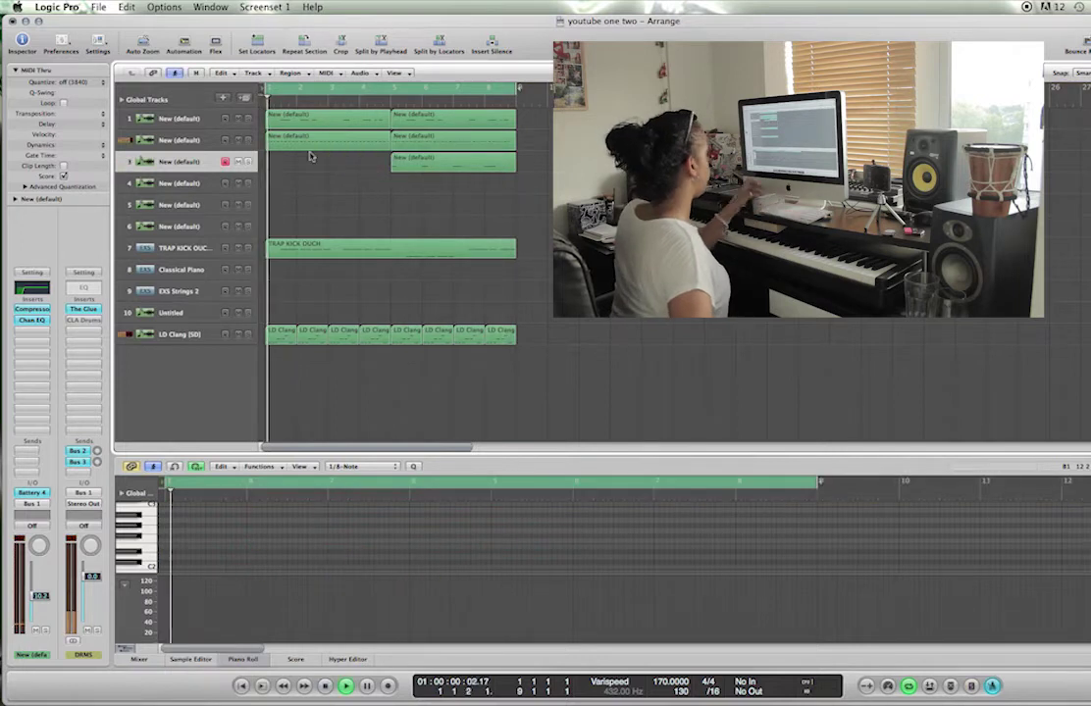
- Add a drum track with the same instrument below the third, record an eight-bar part on it and play the loop
{"action": "left_click", "coordinate": [244, 99]}
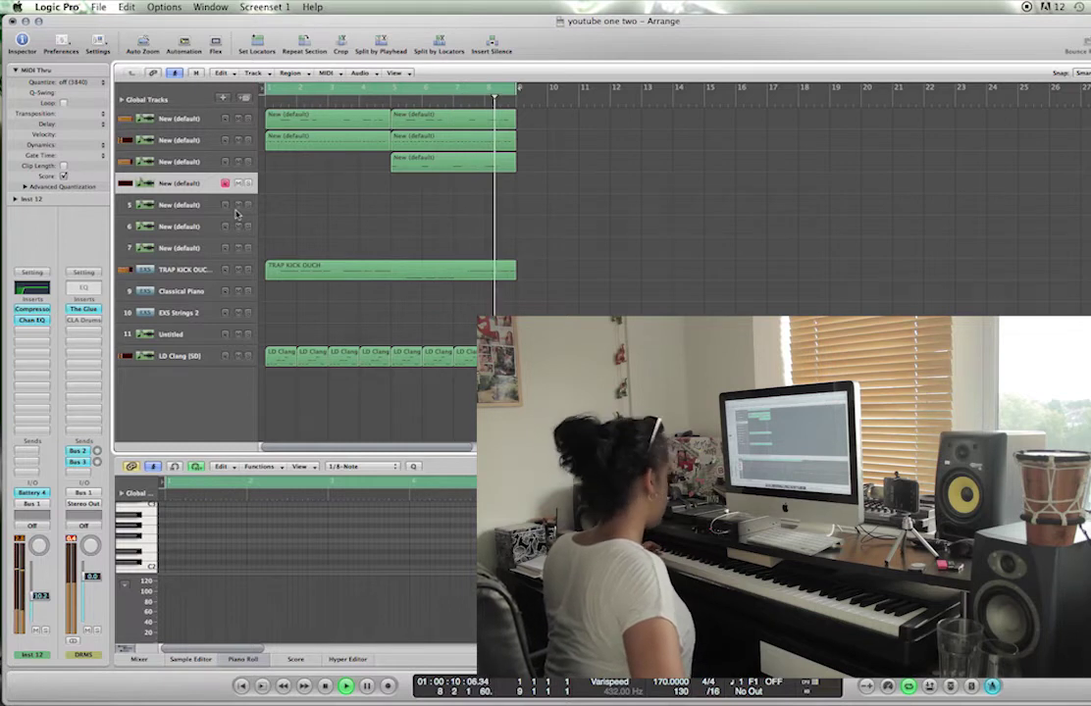
{"action": "key", "text": "space"}
{"action": "key", "text": "r"}
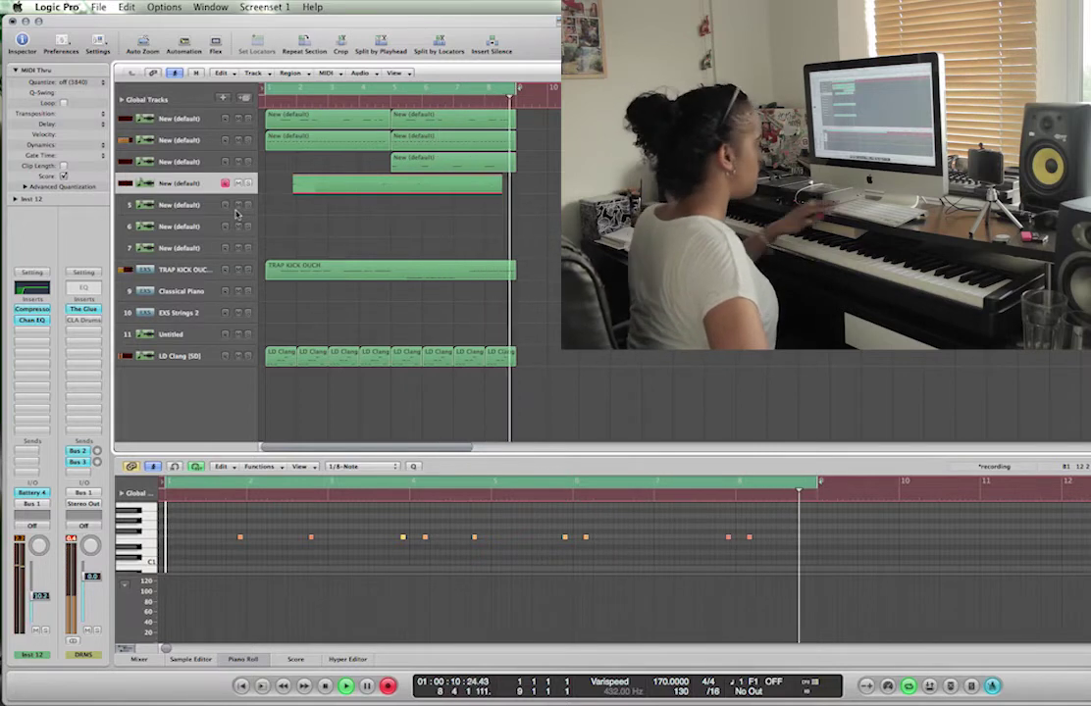
{"action": "key", "text": "space"}
{"action": "key", "text": "super+a"}
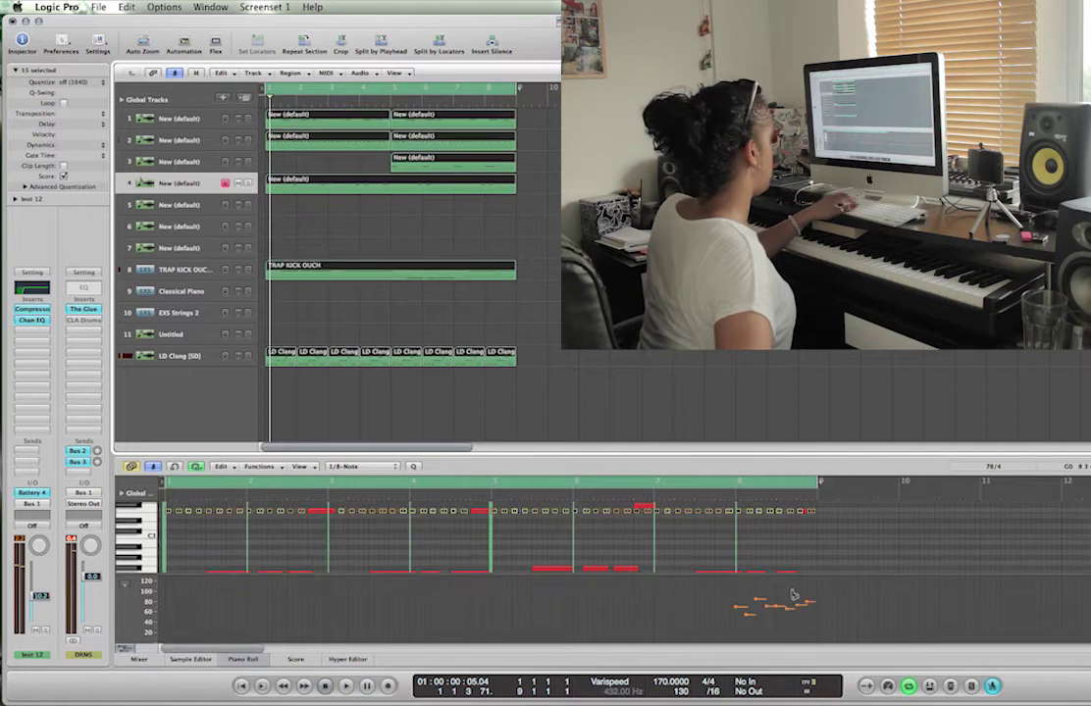
{"action": "key", "text": "space"}
{"action": "left_click", "coordinate": [579, 279]}
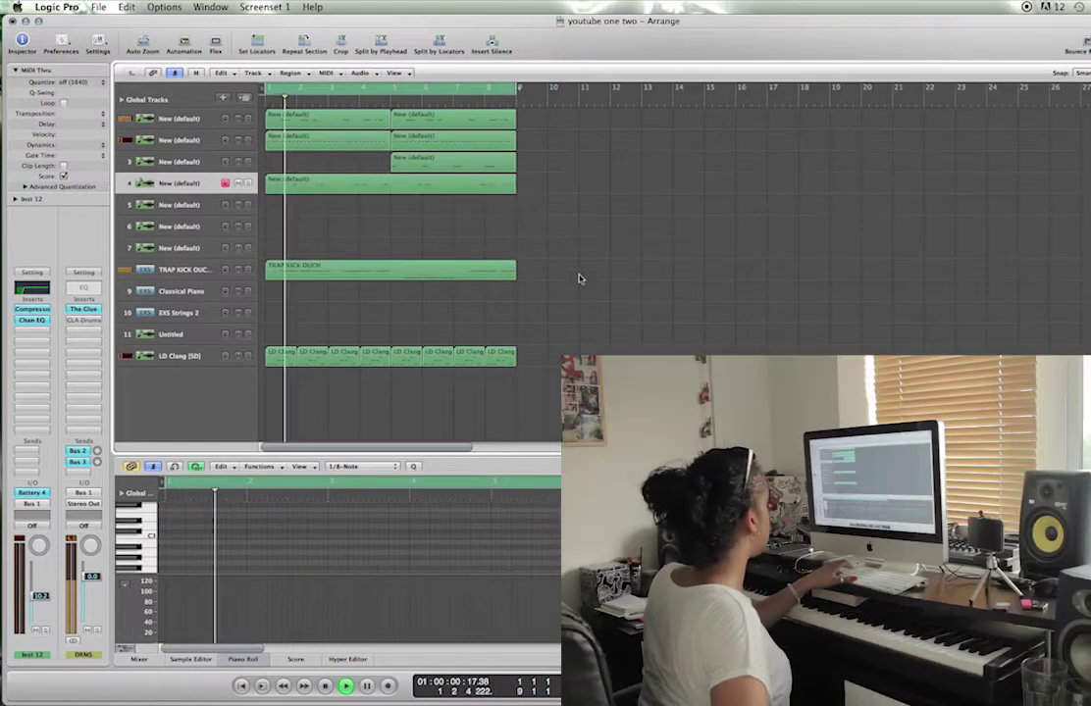
{"action": "left_click", "coordinate": [409, 177]}
{"action": "key", "text": "Escape"}
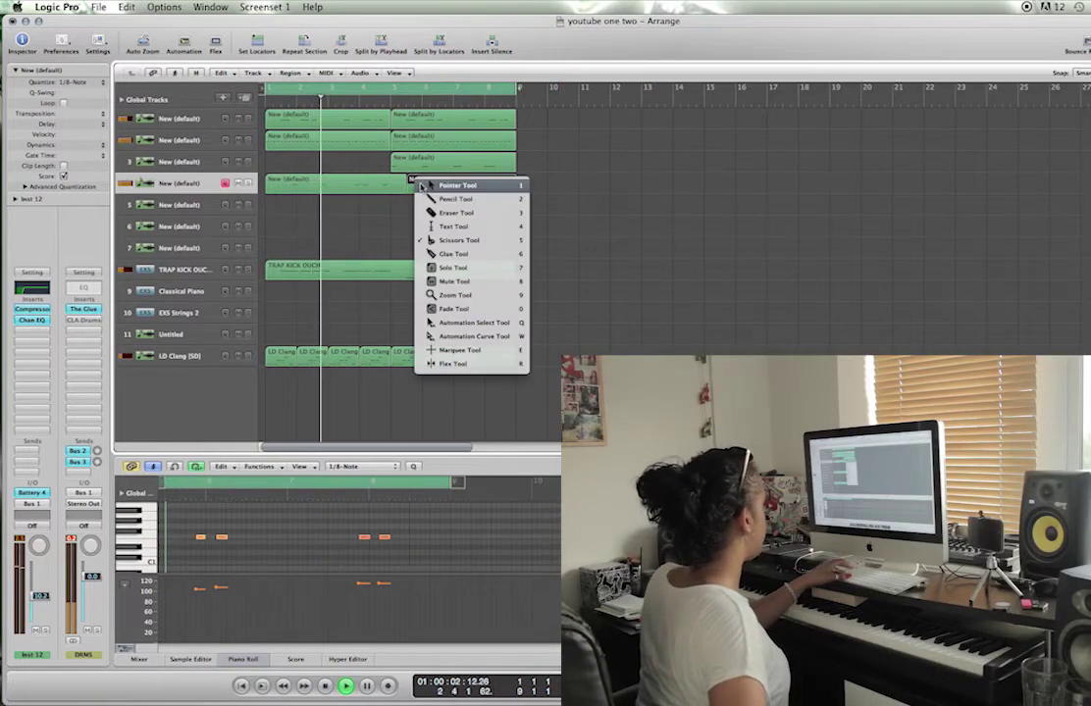
{"action": "left_click", "coordinate": [498, 195]}
{"action": "left_click", "coordinate": [438, 204]}
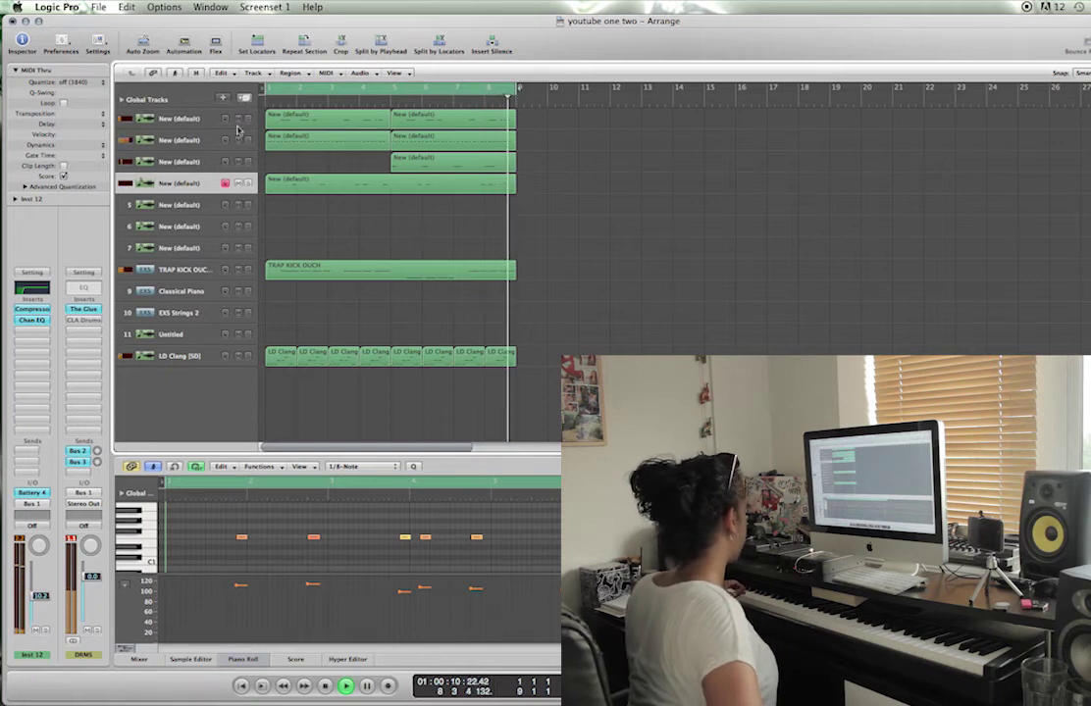
- Add a fifth drum track with the same instrument and record one hit per bar over bars 5–8
{"action": "key", "text": "super+d"}
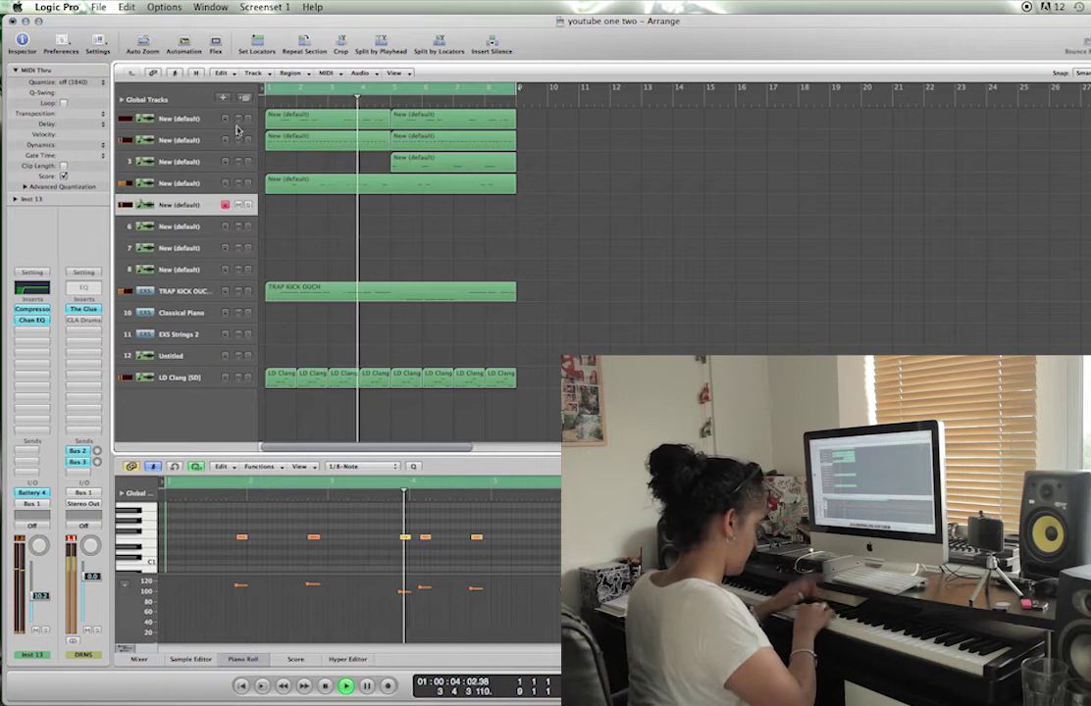
{"action": "key", "text": "r"}
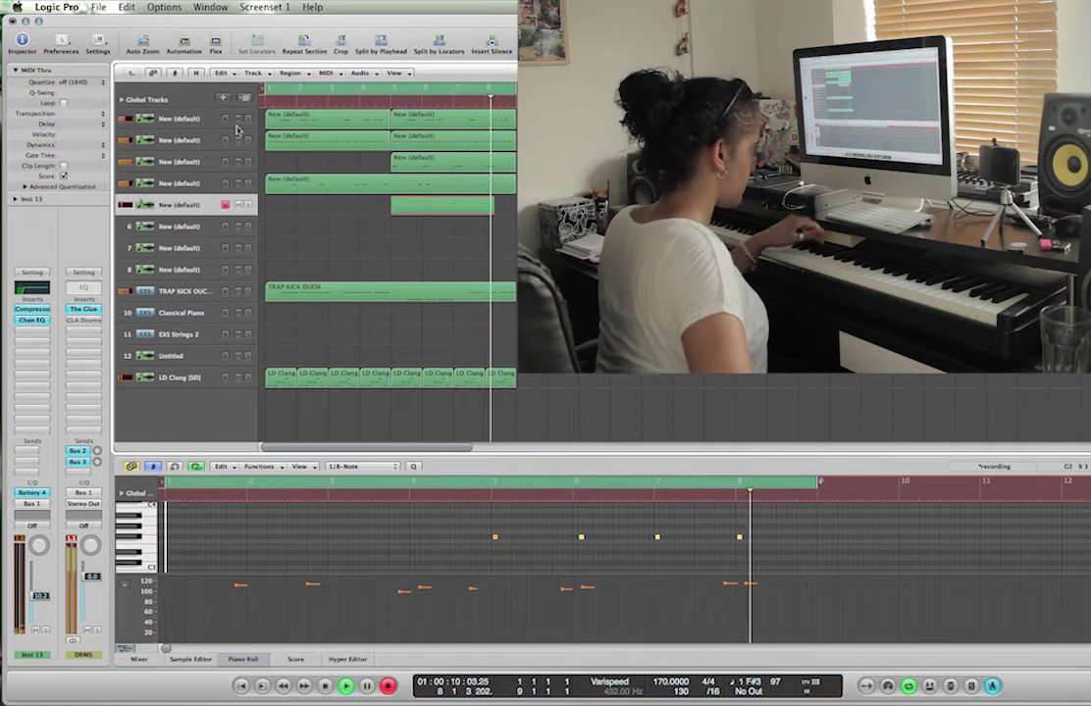
{"action": "key", "text": "space"}
- Align the fifth drum track's second note with the start of bar 6 and play the result
{"action": "right_click", "coordinate": [677, 555]}
{"action": "left_click_drag", "start_coordinate": [574, 520], "coordinate": [157, 533]}
{"action": "right_click", "coordinate": [226, 532]}
{"action": "left_click", "coordinate": [290, 544]}
{"action": "left_click_drag", "start_coordinate": [284, 543], "coordinate": [273, 543]}
{"action": "key", "text": "space"}
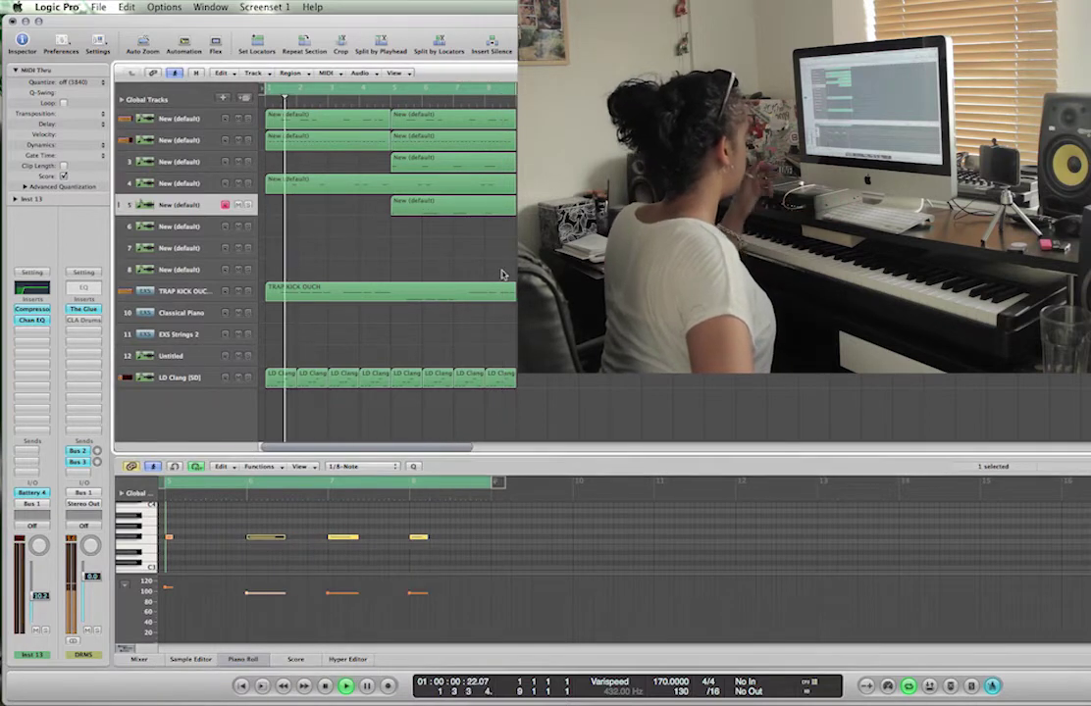
- Copy the TRAP KICK OUCH region to bar 9 and delete the original in bars 1–8
{"action": "left_click", "coordinate": [293, 297]}
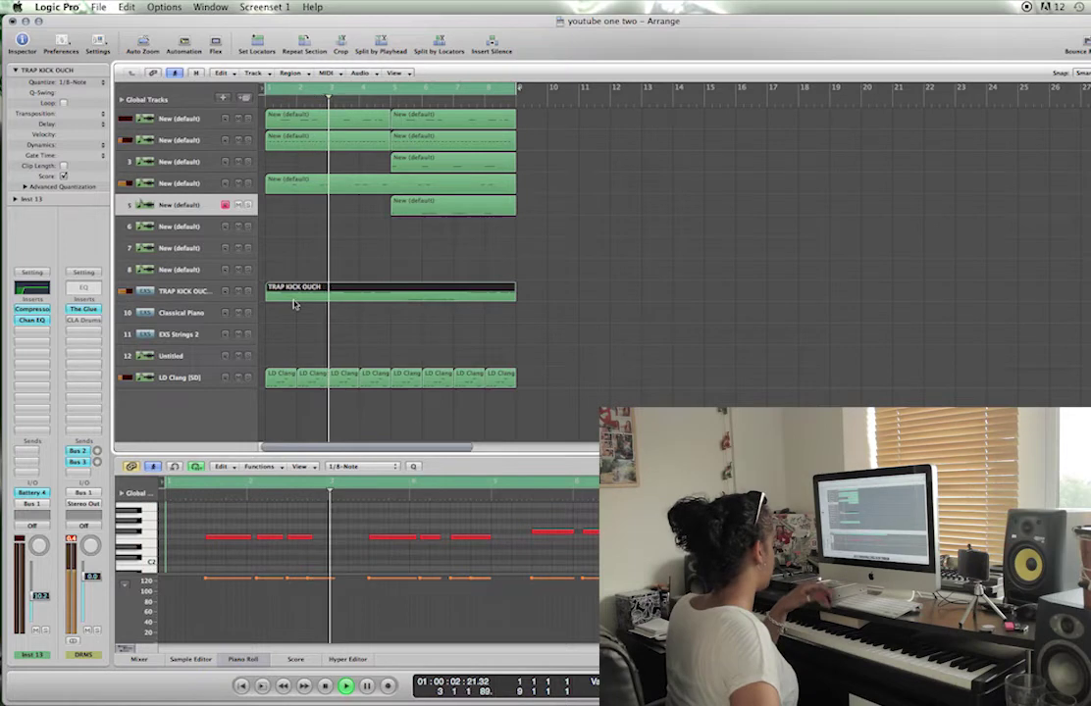
{"action": "left_click_drag", "start_coordinate": [292, 300], "coordinate": [544, 298]}
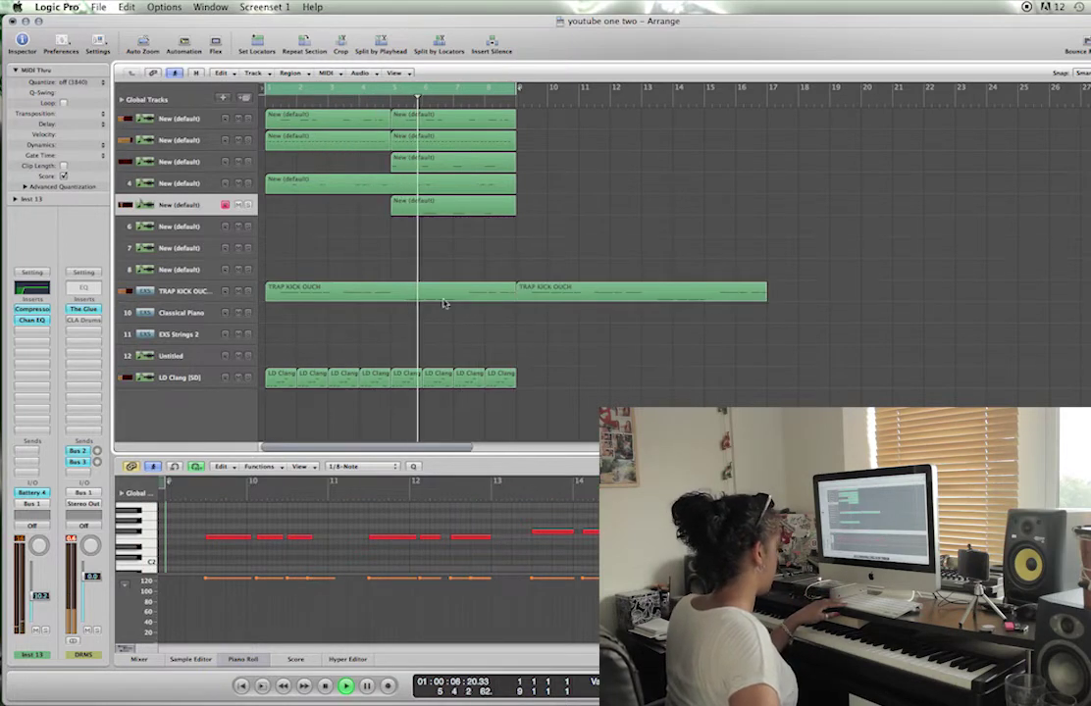
{"action": "left_click", "coordinate": [443, 300]}
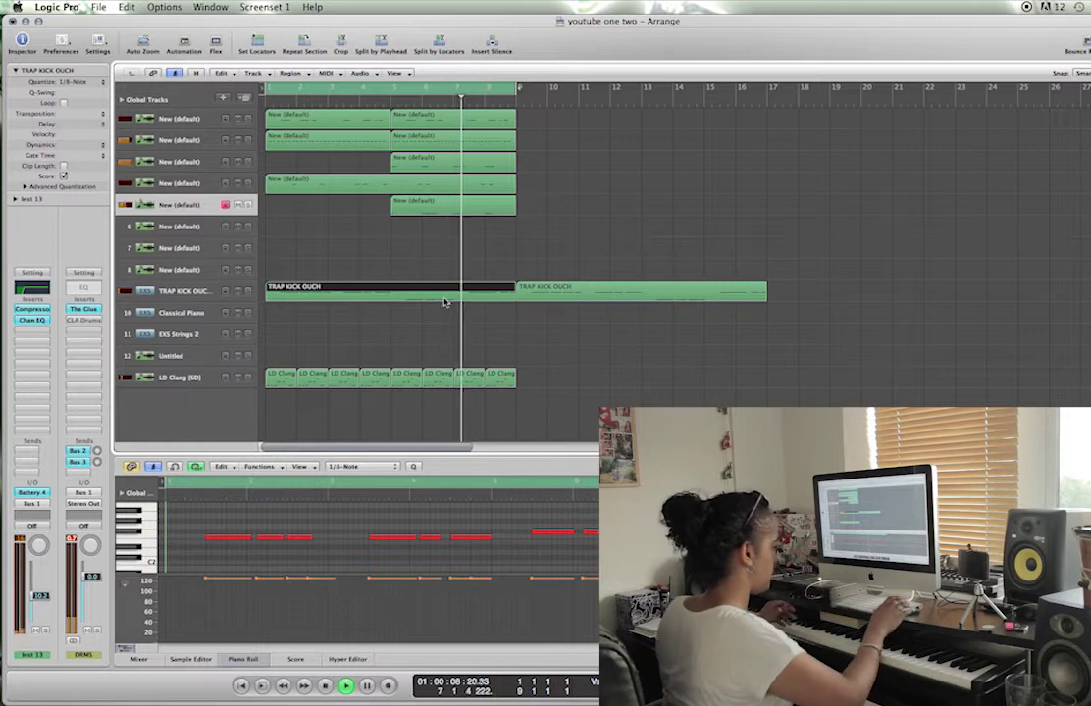
{"action": "key", "text": "Delete"}
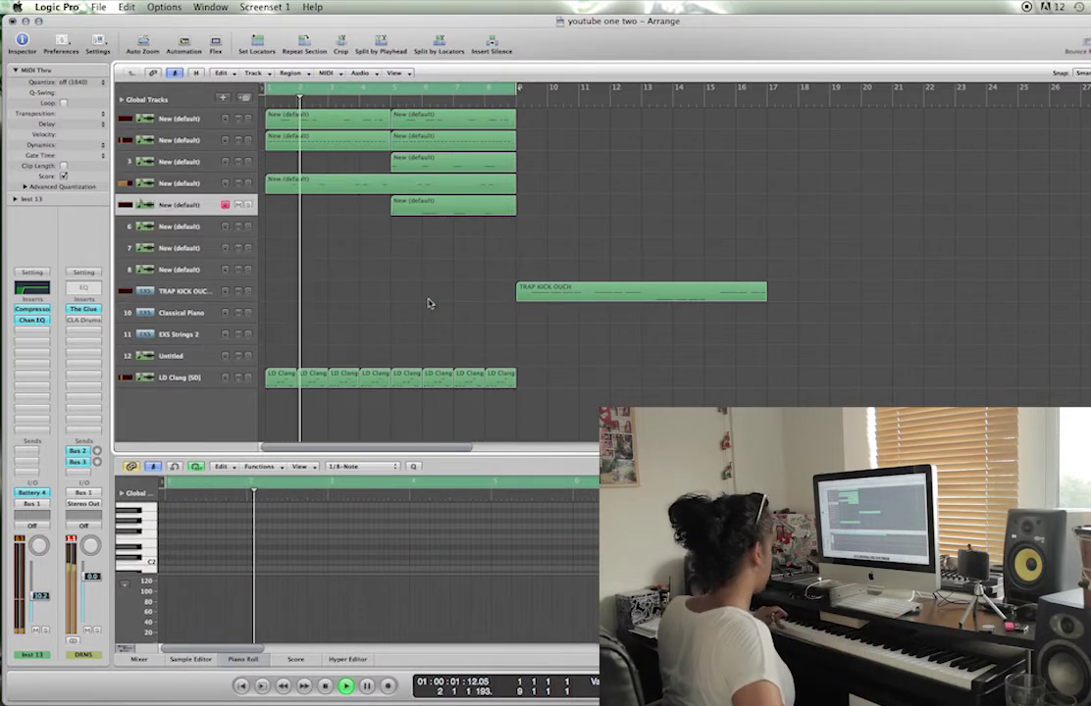
- Record a new TRAP KICK OUCH part over bars 5–8
{"action": "left_click", "coordinate": [187, 292]}
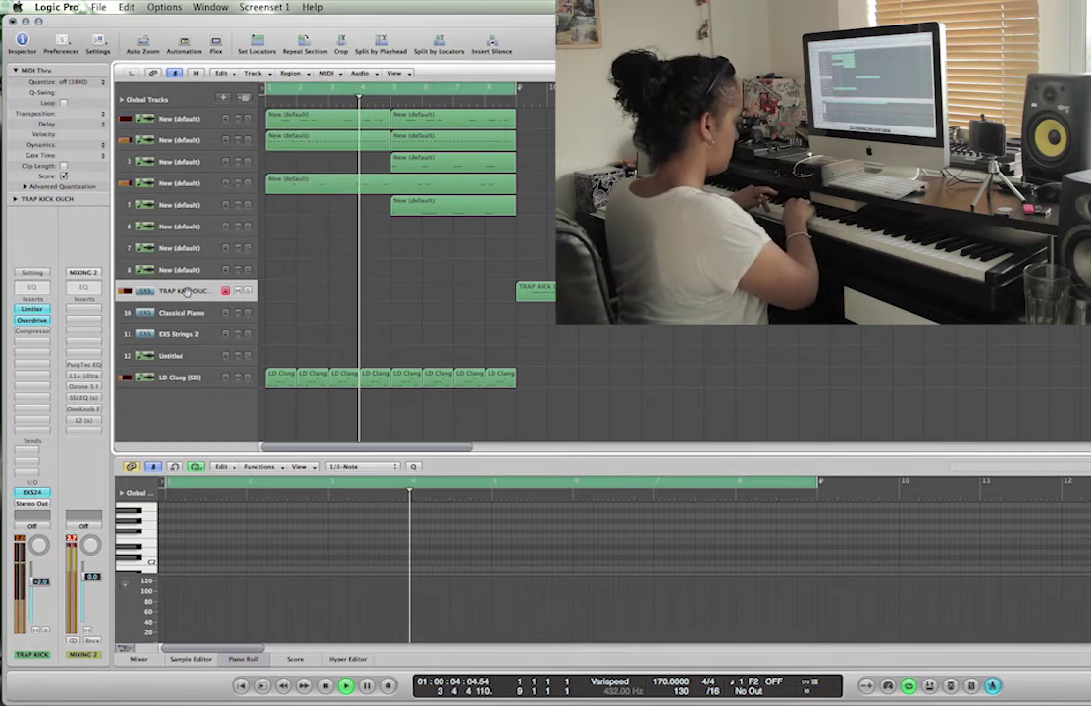
{"action": "key", "text": "r"}
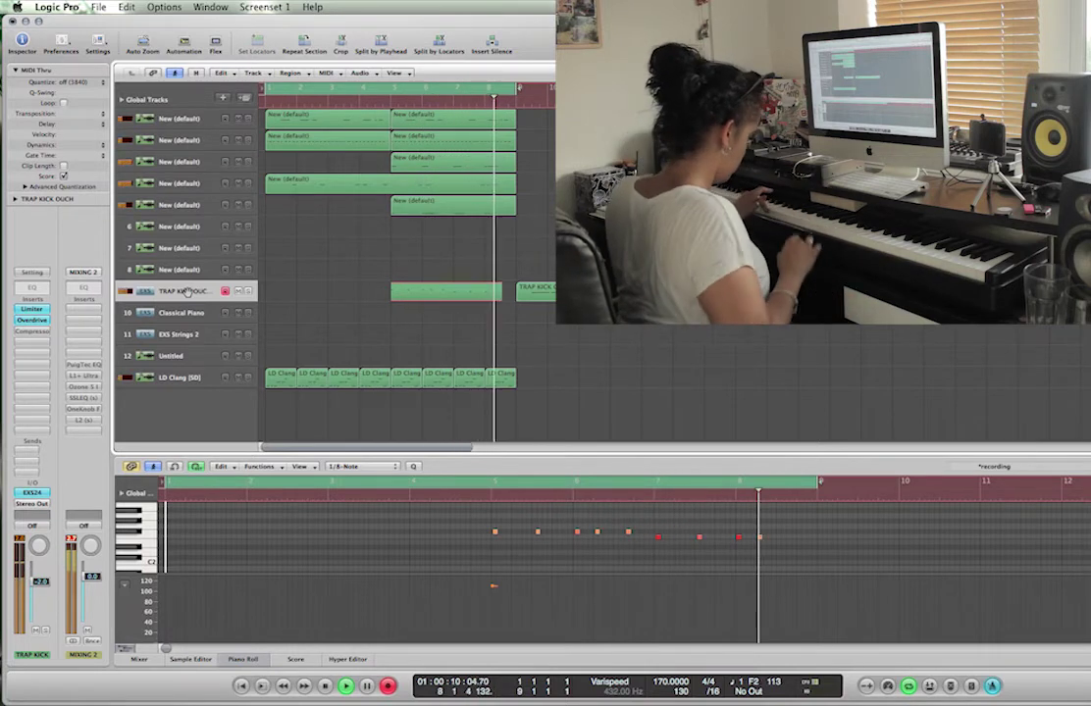
{"action": "key", "text": "space"}
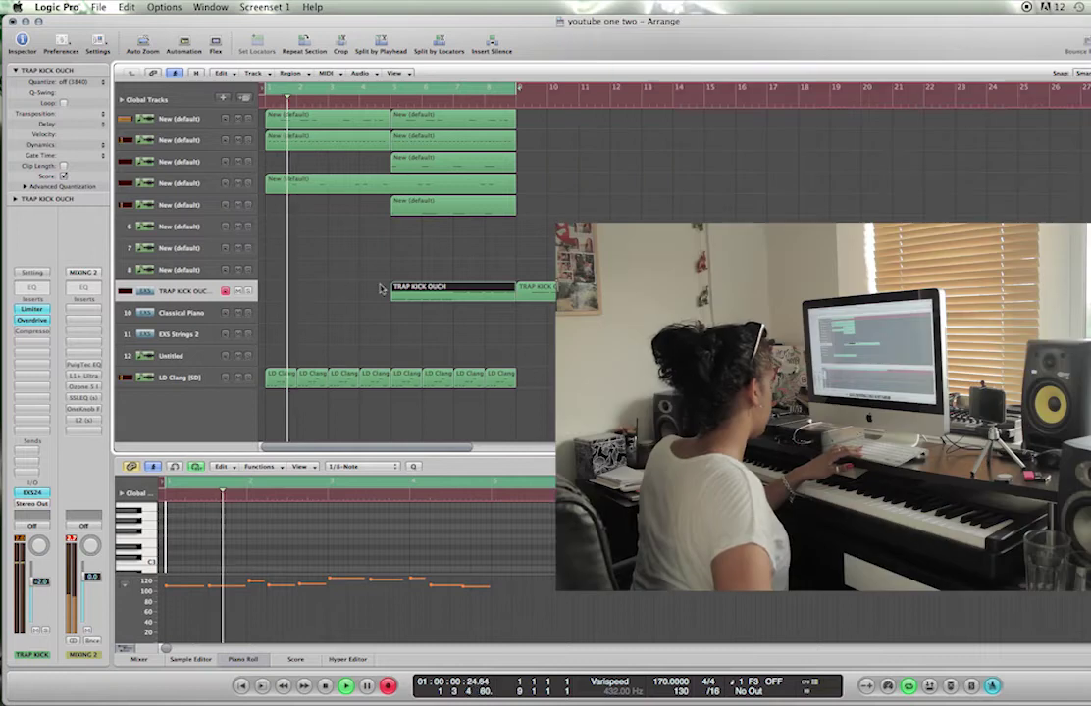
- Move the new TRAP KICK OUCH region to bar 1 and level its note velocities above 120
{"action": "left_click_drag", "start_coordinate": [420, 289], "coordinate": [295, 292]}
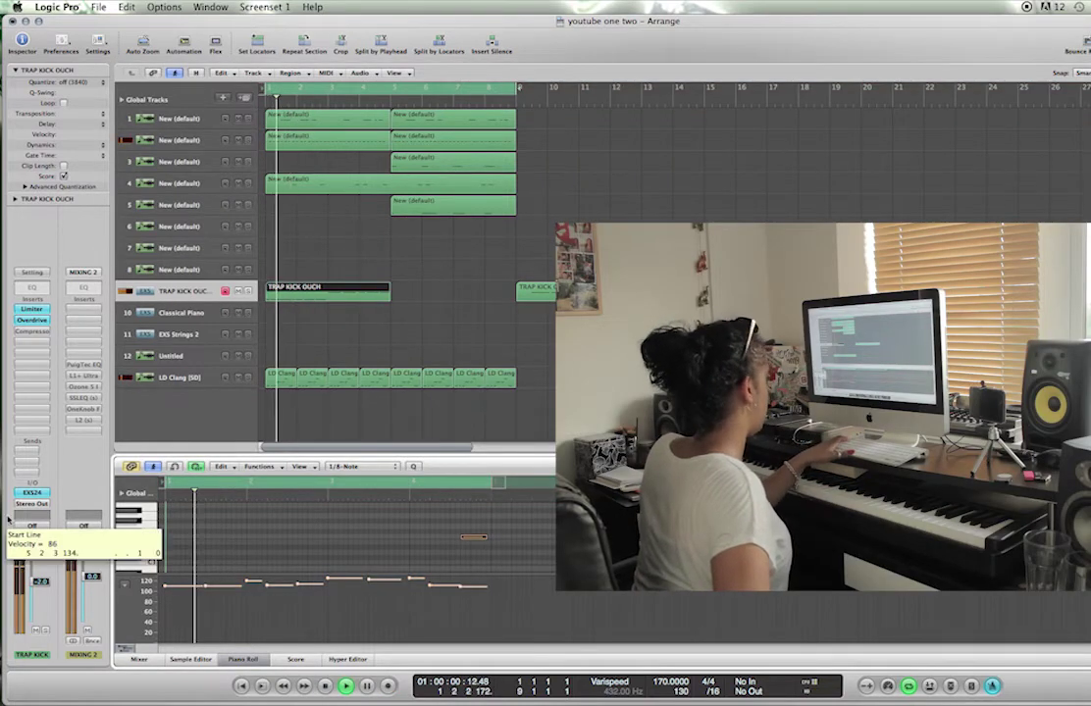
{"action": "key", "text": "space"}
{"action": "left_click", "coordinate": [413, 327]}
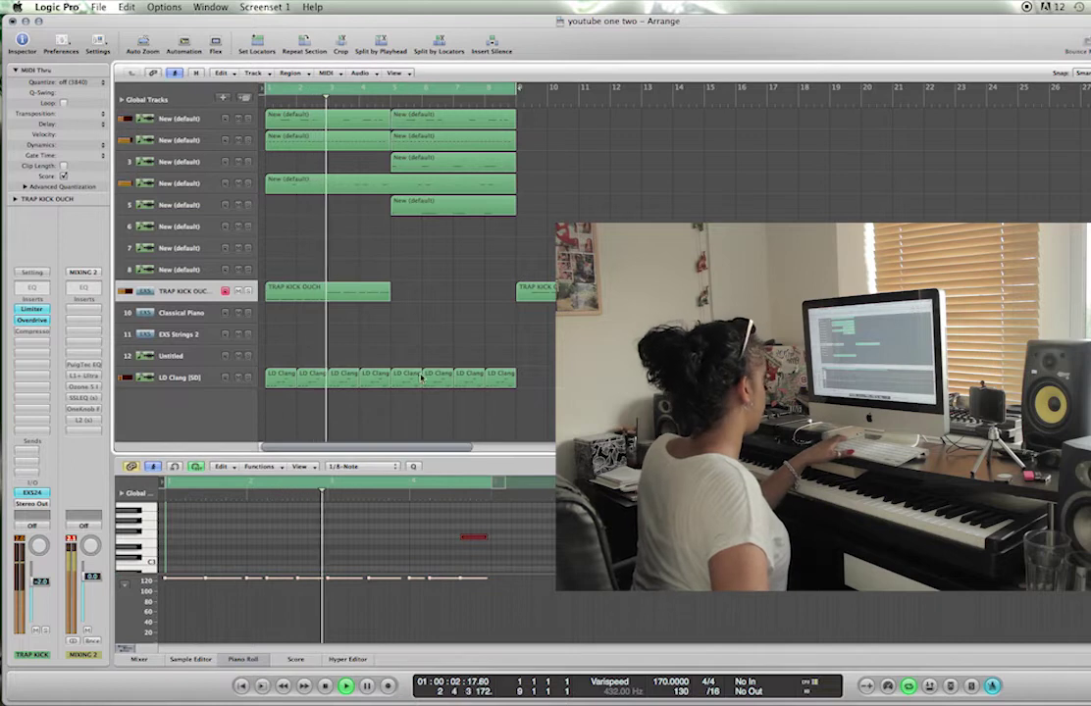
- Move the four-bar TRAP KICK OUCH region to bar 3 and split it at bar 5
{"action": "left_click_drag", "start_coordinate": [333, 298], "coordinate": [414, 296]}
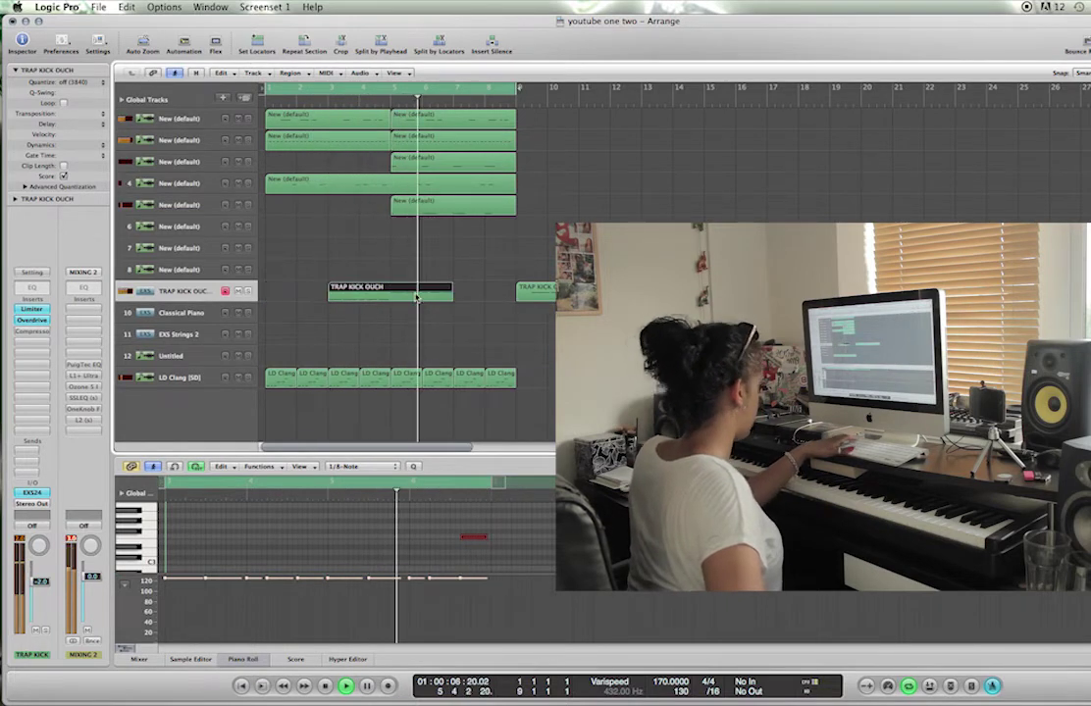
{"action": "key", "text": "Escape"}
{"action": "key", "text": "Escape"}
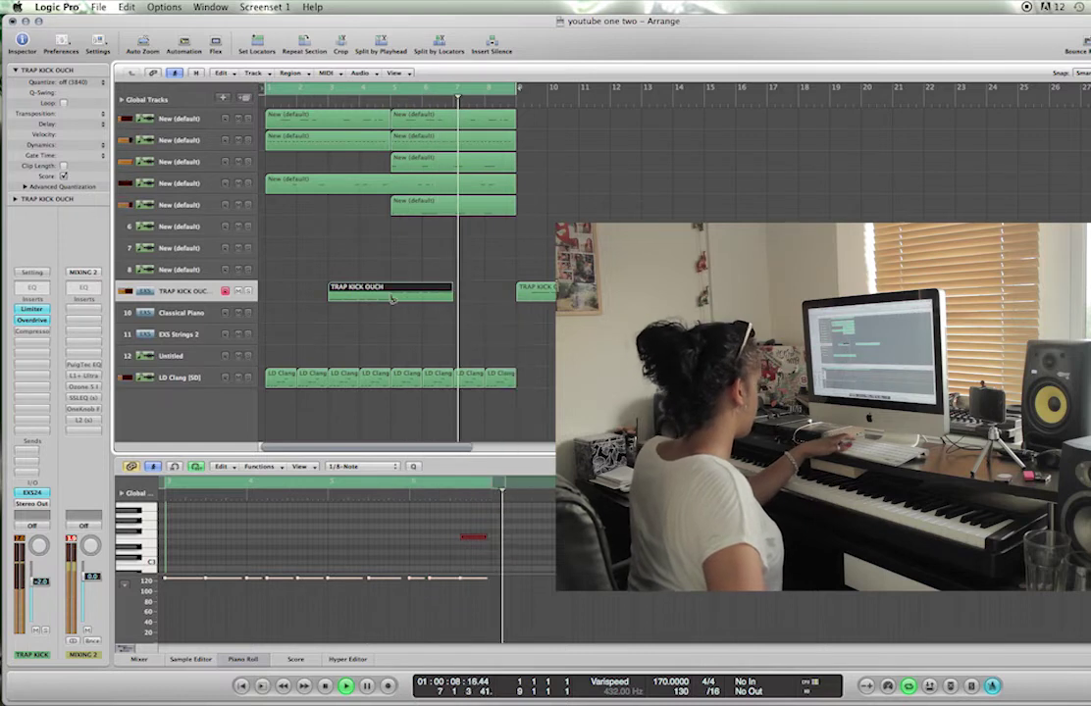
{"action": "left_click", "coordinate": [392, 298]}
{"action": "key", "text": "Escape"}
{"action": "key", "text": "Escape"}
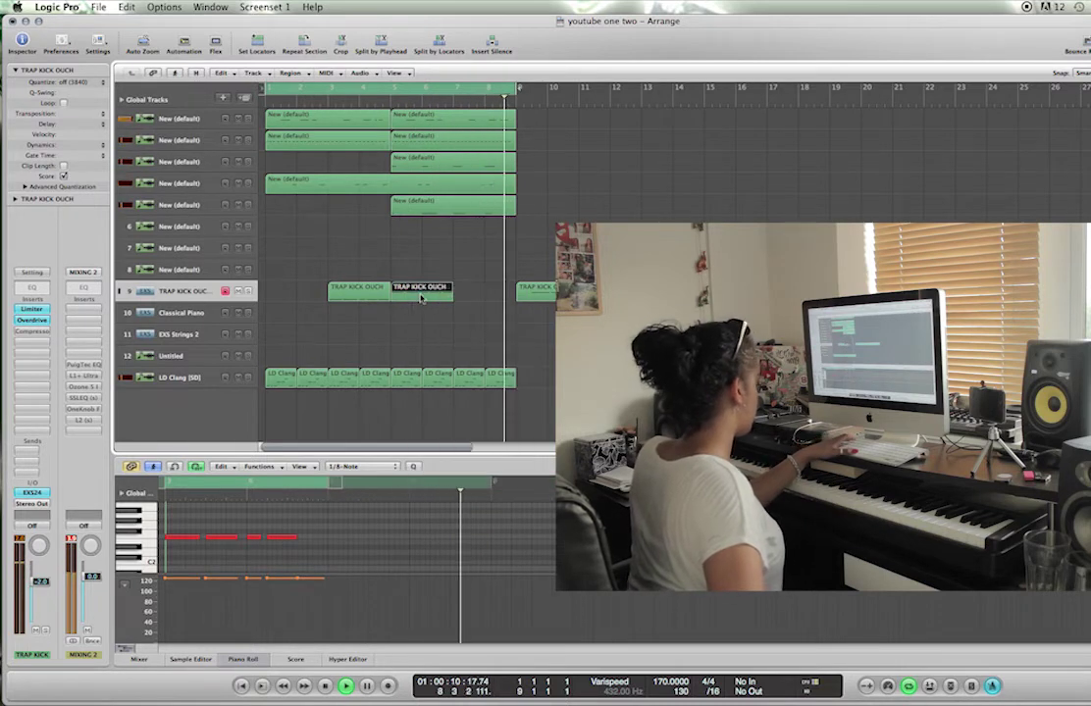
- Copy and arrange the two-bar TRAP KICK OUCH regions so that they fill bars 1–8
{"action": "left_click_drag", "start_coordinate": [290, 300], "coordinate": [291, 301]}
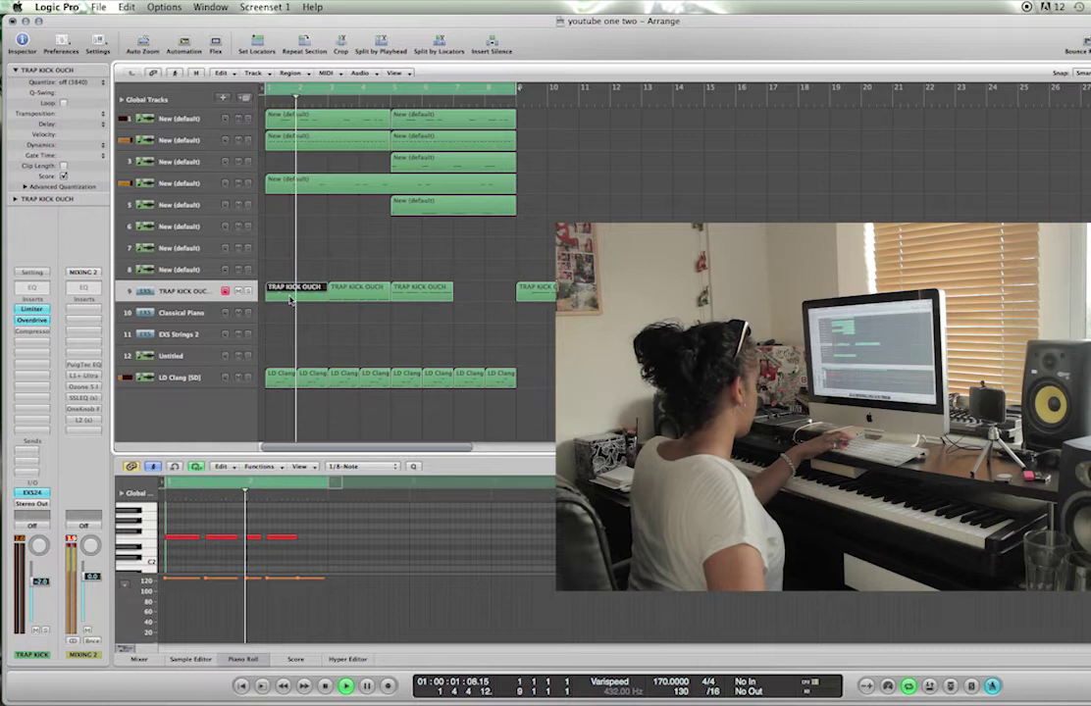
{"action": "left_click", "coordinate": [359, 290]}
{"action": "left_click_drag", "start_coordinate": [358, 294], "coordinate": [483, 295]}
{"action": "left_click_drag", "start_coordinate": [290, 289], "coordinate": [353, 291]}
- Select the LD Clang [SD] track, examine its melody notes and play the loop from the start
{"action": "left_click", "coordinate": [195, 347]}
{"action": "left_click", "coordinate": [198, 314]}
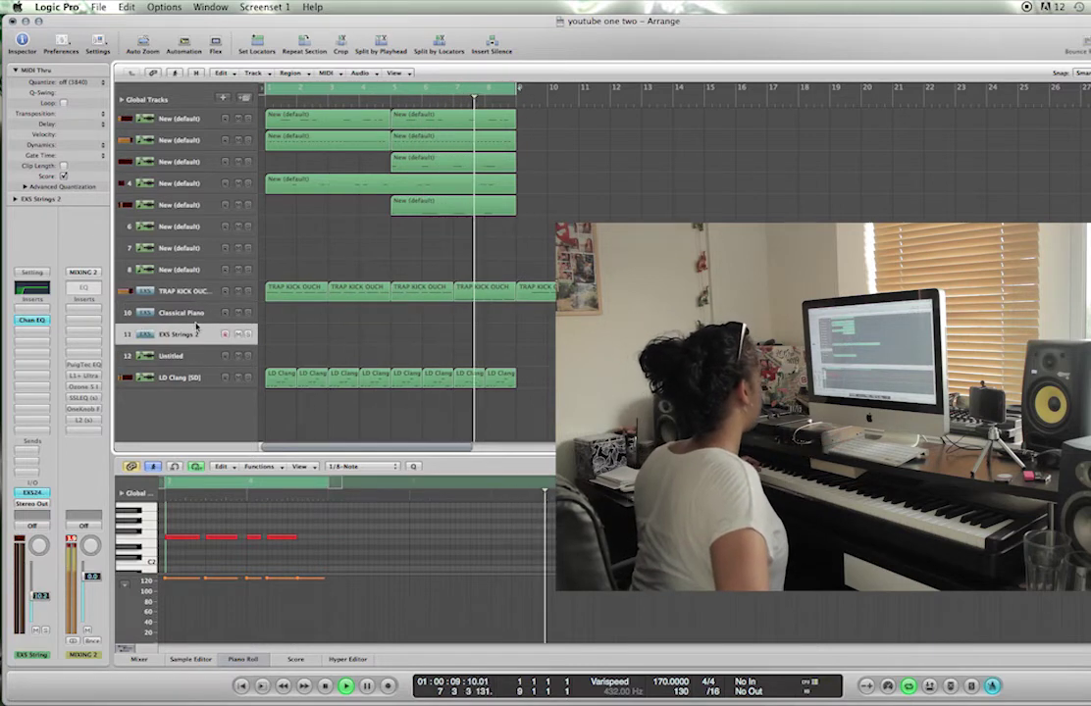
{"action": "left_click", "coordinate": [188, 373]}
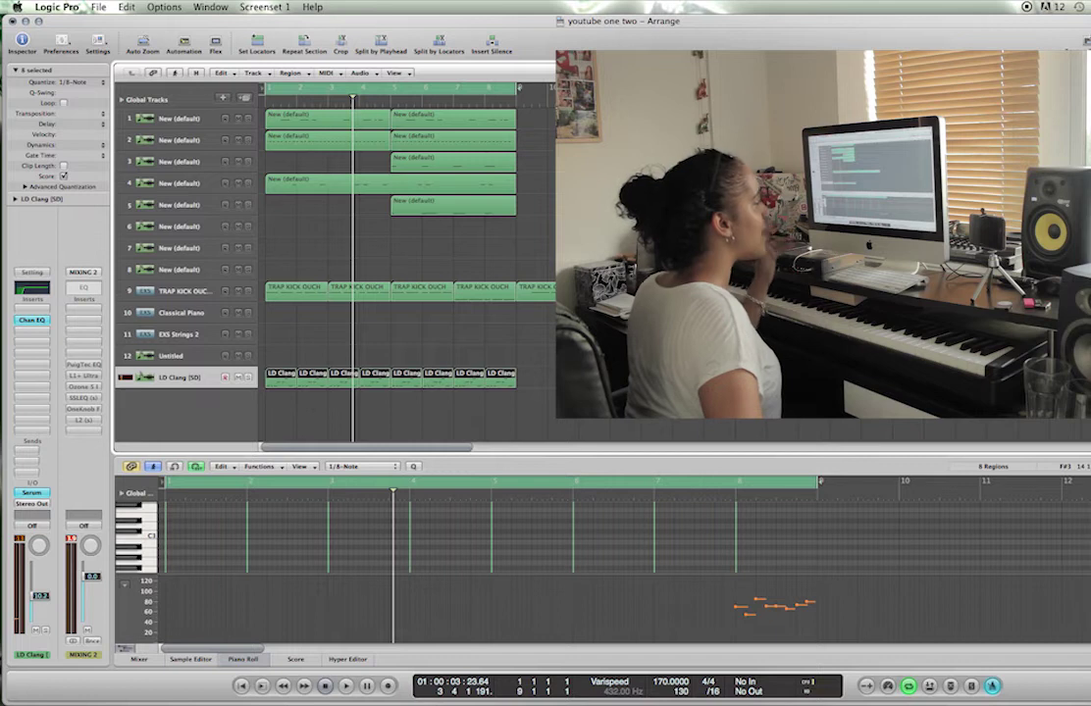
{"action": "scroll", "coordinate": [941, 555], "scroll_direction": "up", "scroll_amount": 5}
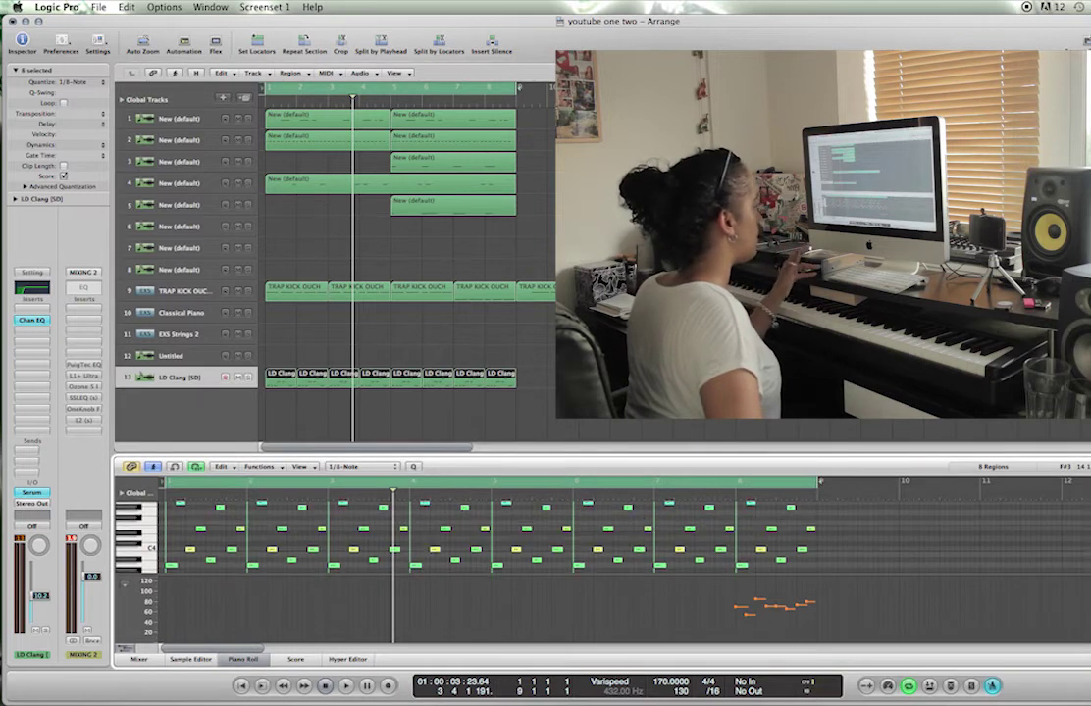
{"action": "key", "text": "Return"}
{"action": "key", "text": "space"}
- Extend the cycle range to bar 17 and copy the drum and LD Clang regions to bars 9–16
{"action": "left_click_drag", "start_coordinate": [578, 253], "coordinate": [560, 127]}
{"action": "left_click_drag", "start_coordinate": [518, 89], "coordinate": [768, 103]}
{"action": "left_click_drag", "start_coordinate": [531, 369], "coordinate": [276, 385]}
{"action": "left_click_drag", "start_coordinate": [468, 376], "coordinate": [530, 368]}
{"action": "left_click", "coordinate": [530, 365]}
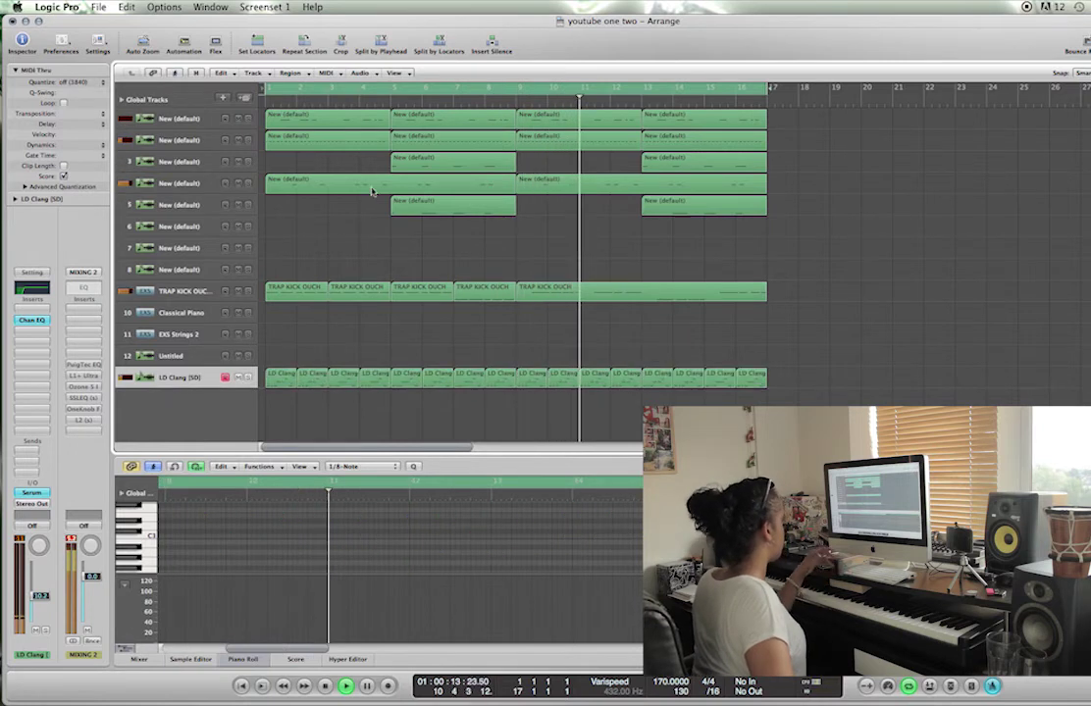
- Lengthen all the notes in the second drum track's bars 1–4 region and carry the longer notes over to its bars 5–8 region
{"action": "left_click", "coordinate": [350, 146]}
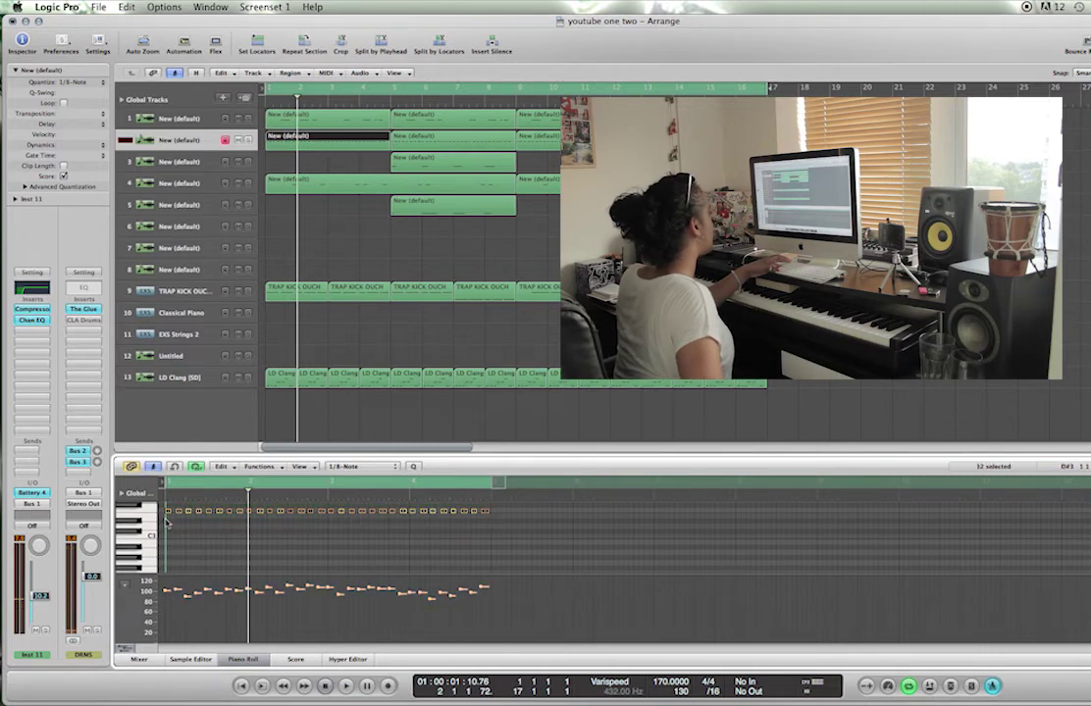
{"action": "right_click", "coordinate": [167, 518]}
{"action": "left_click", "coordinate": [151, 517]}
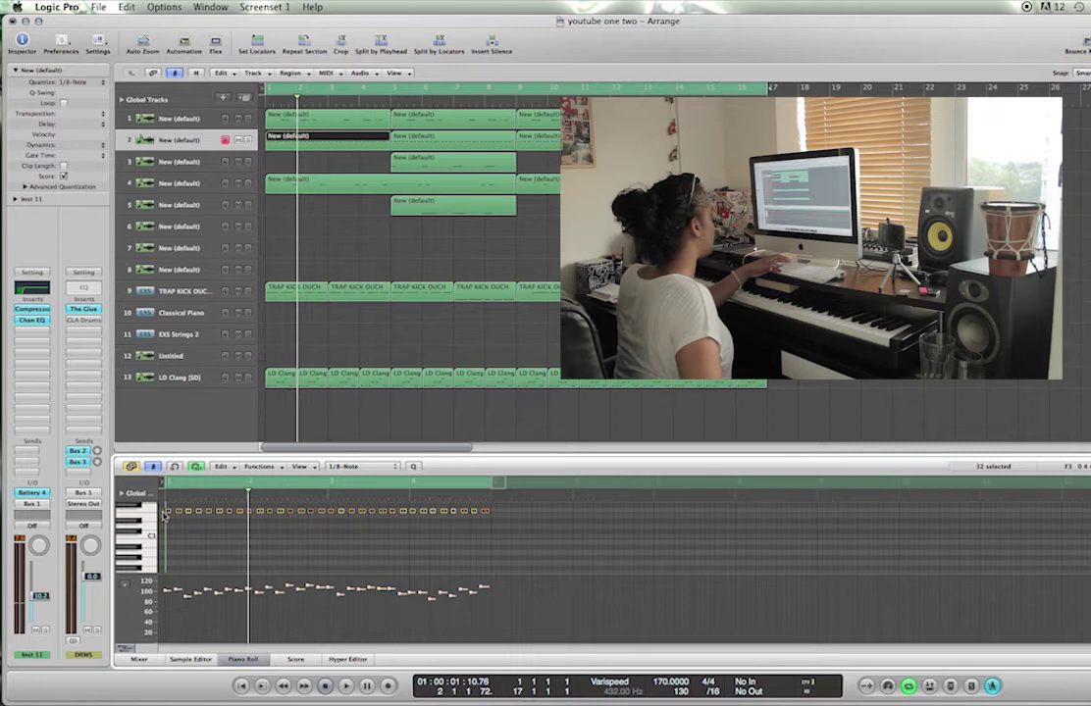
{"action": "left_click_drag", "start_coordinate": [169, 515], "coordinate": [169, 513]}
{"action": "key", "text": "space"}
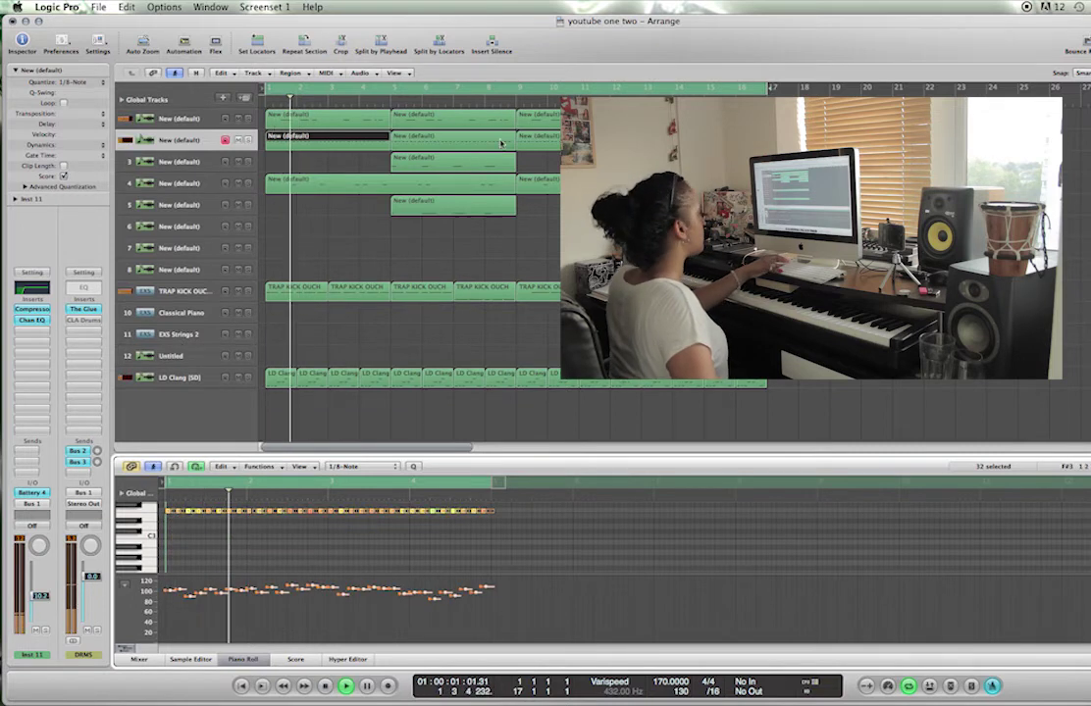
{"action": "left_click_drag", "start_coordinate": [501, 143], "coordinate": [470, 151]}
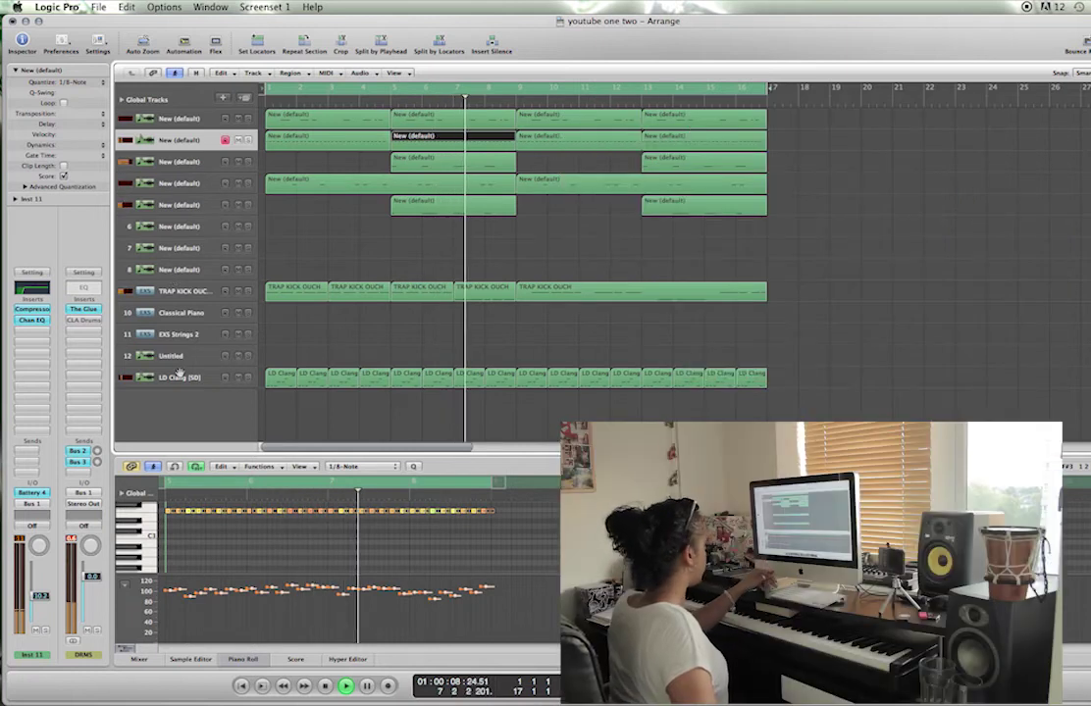
- Duplicate the LD Clang [SD] track and copy its regions from bars 9–16 onto the duplicate at the same position
{"action": "left_click", "coordinate": [176, 377]}
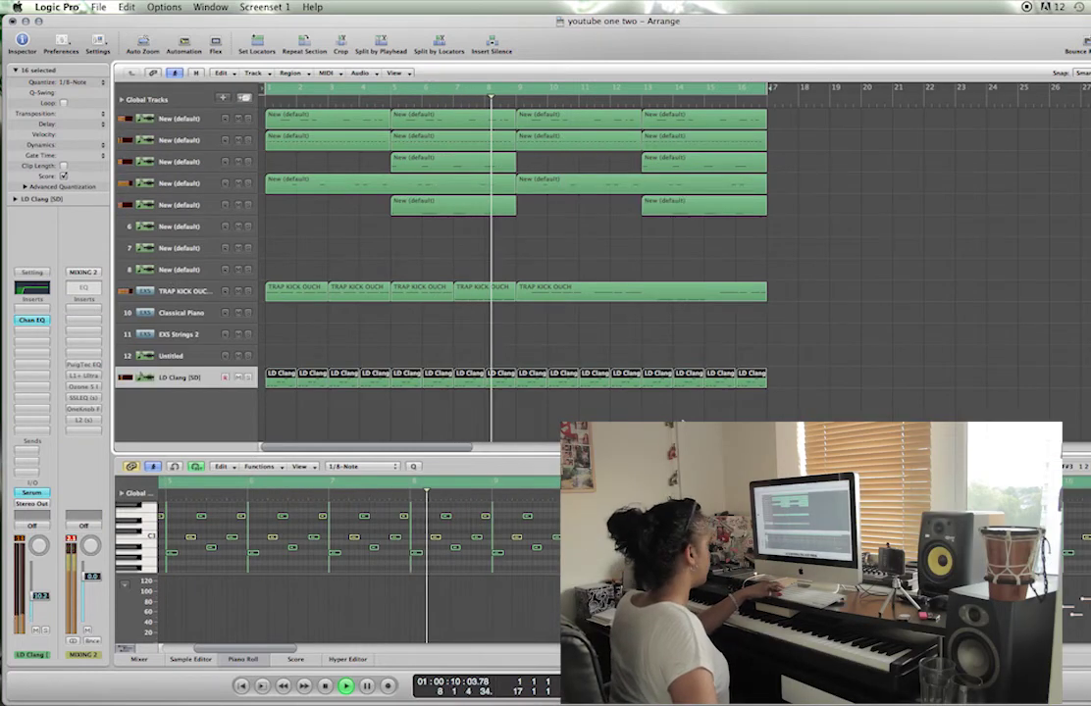
{"action": "key", "text": "super+d"}
{"action": "left_click_drag", "start_coordinate": [797, 392], "coordinate": [533, 400]}
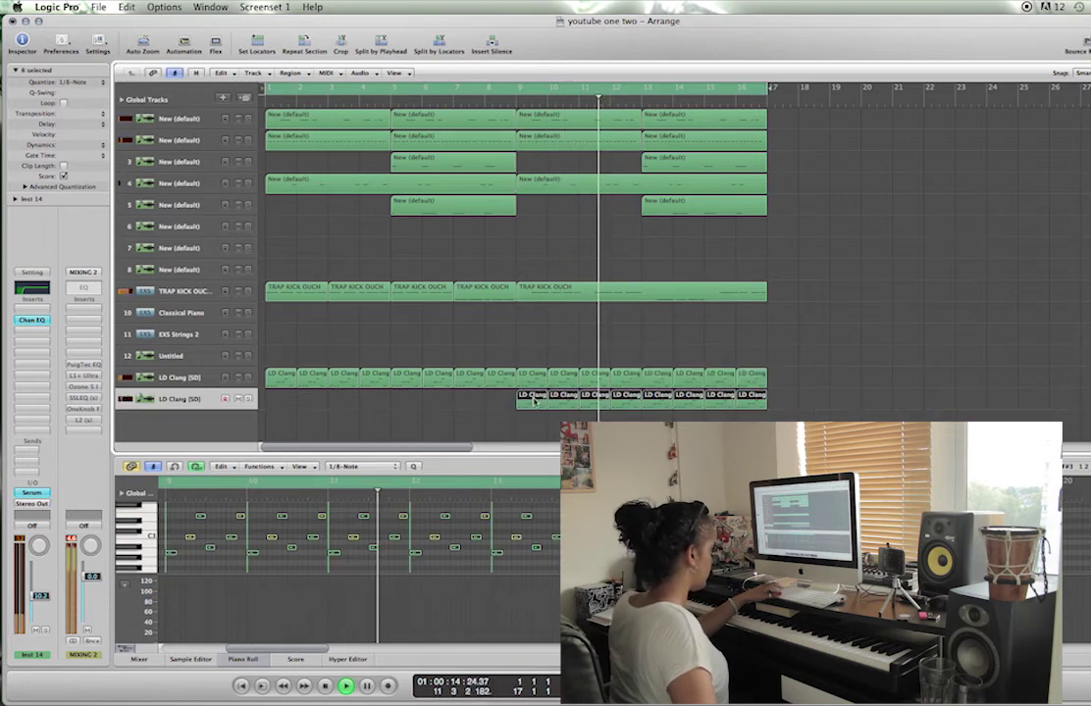
{"action": "key", "text": "p"}
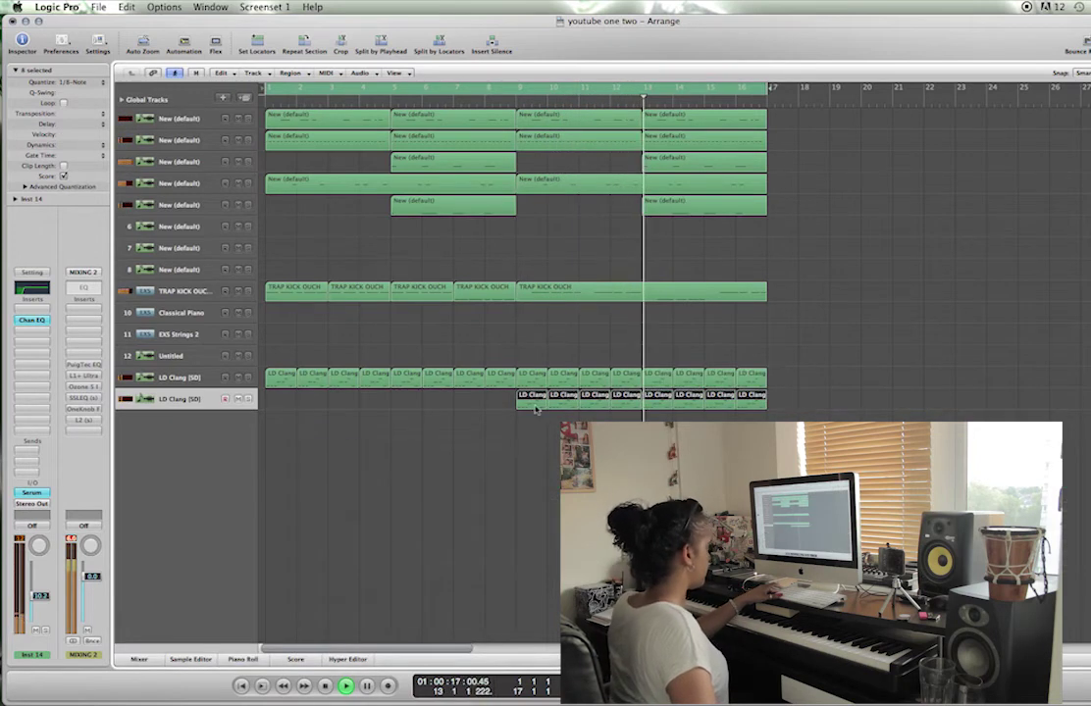
{"action": "key", "text": "p"}
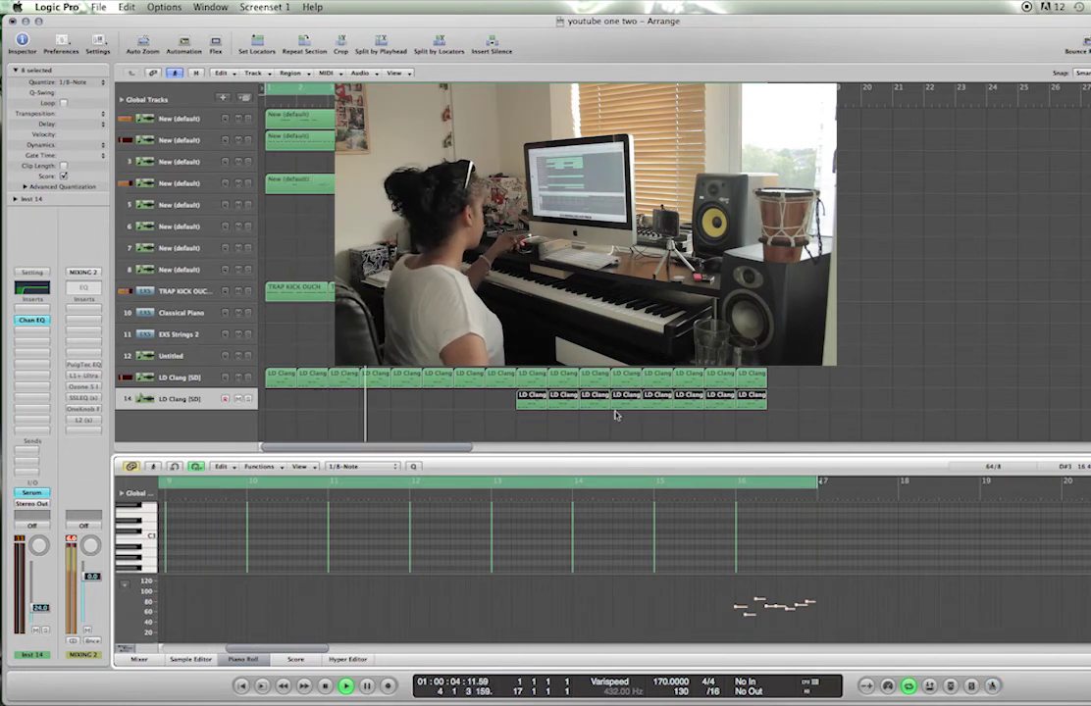
- Select the empty sixth drum track while the loop plays
{"action": "left_click", "coordinate": [180, 228]}
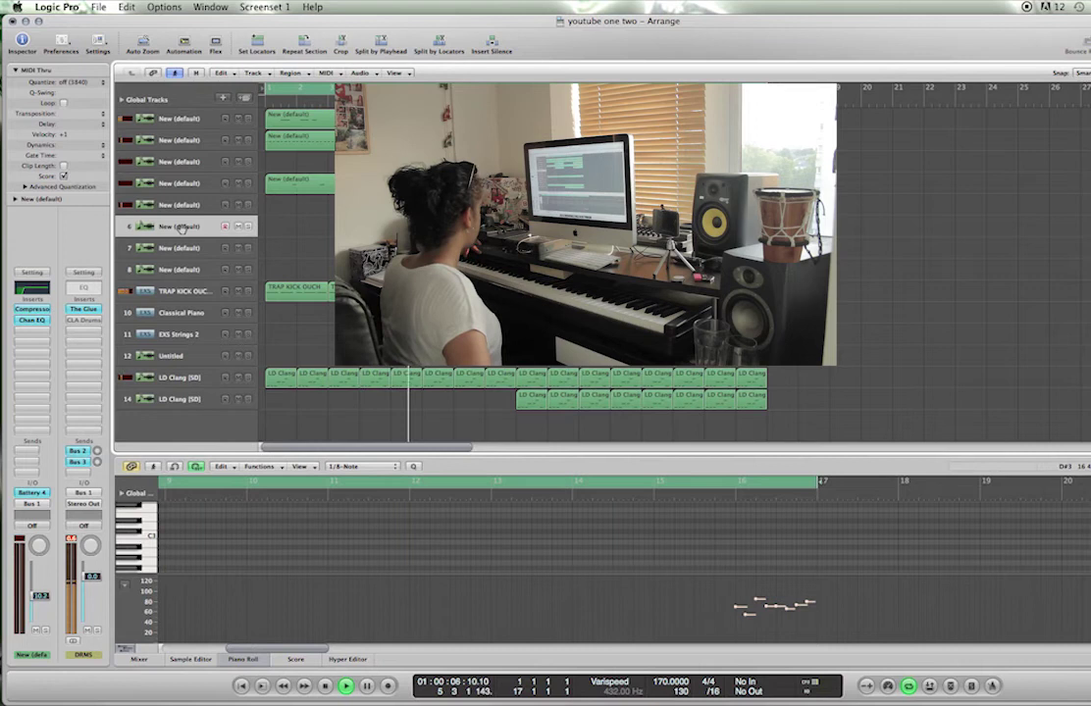